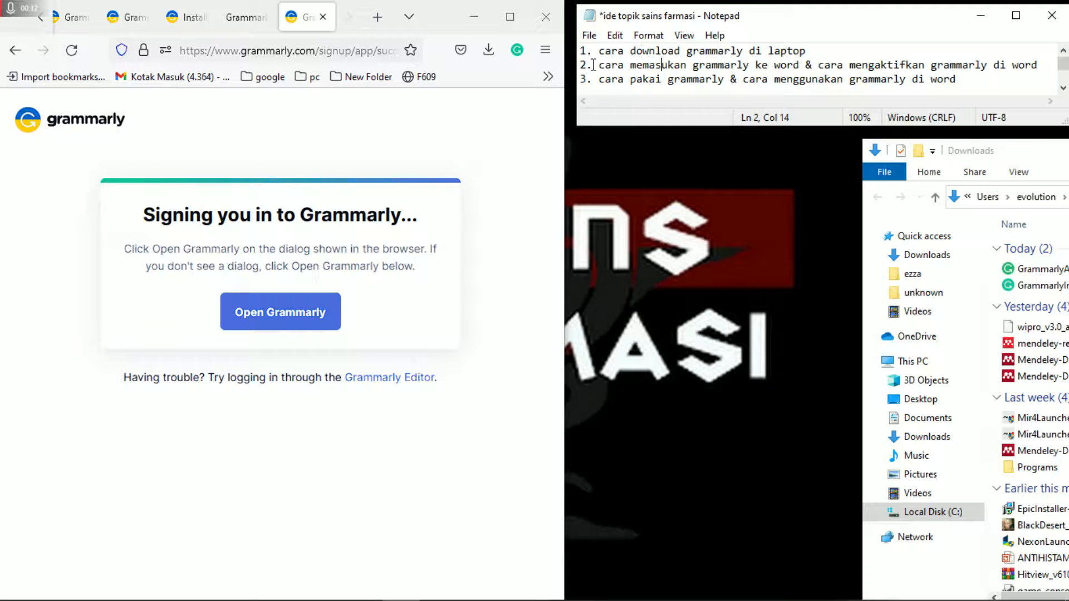
- Review the second and third Grammarly topics in the Notepad topic list, about adding Grammarly to Word and using it
click(478, 586)
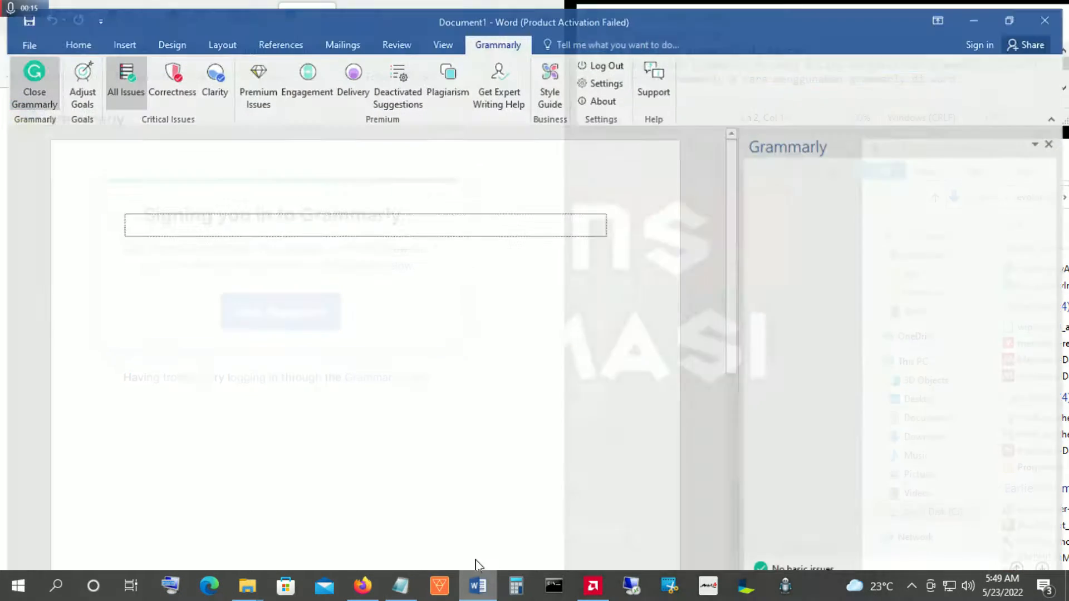
click(973, 10)
click(635, 67)
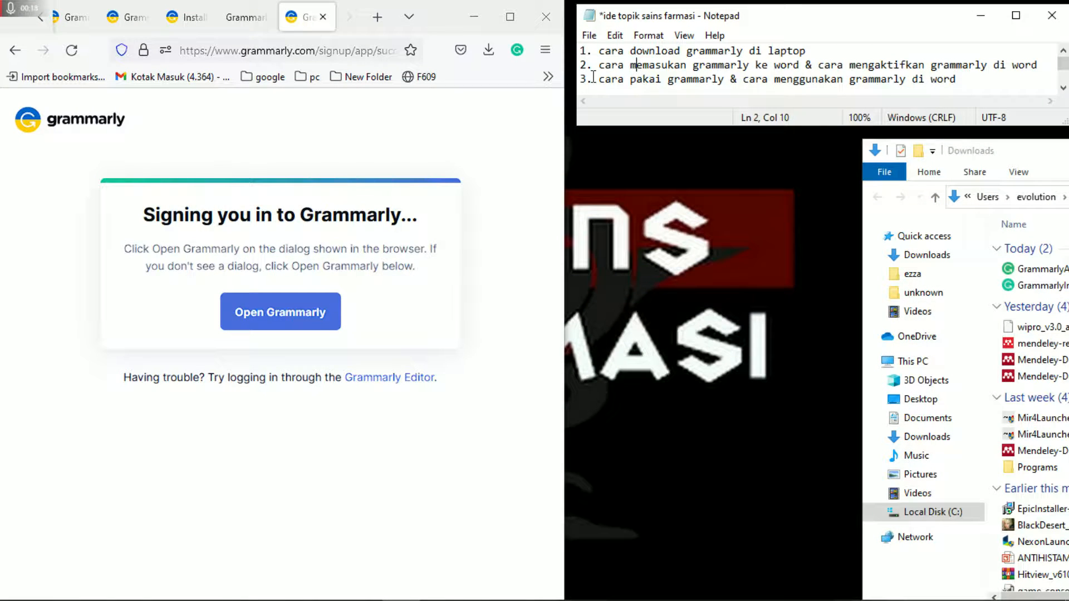
drag(598, 65, 1037, 67)
click(744, 315)
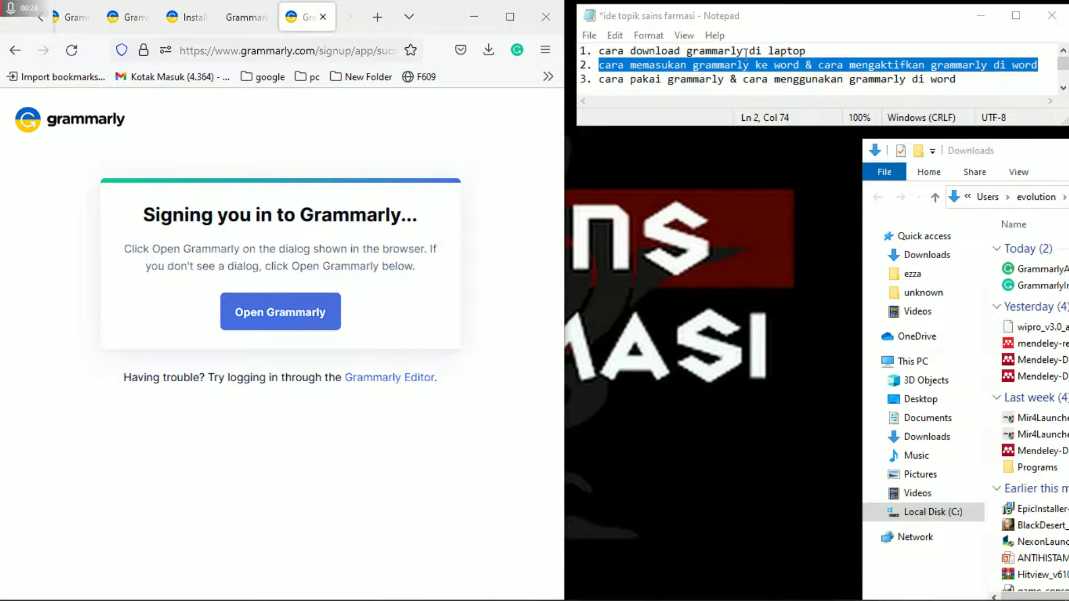
click(712, 67)
drag(599, 64, 1039, 64)
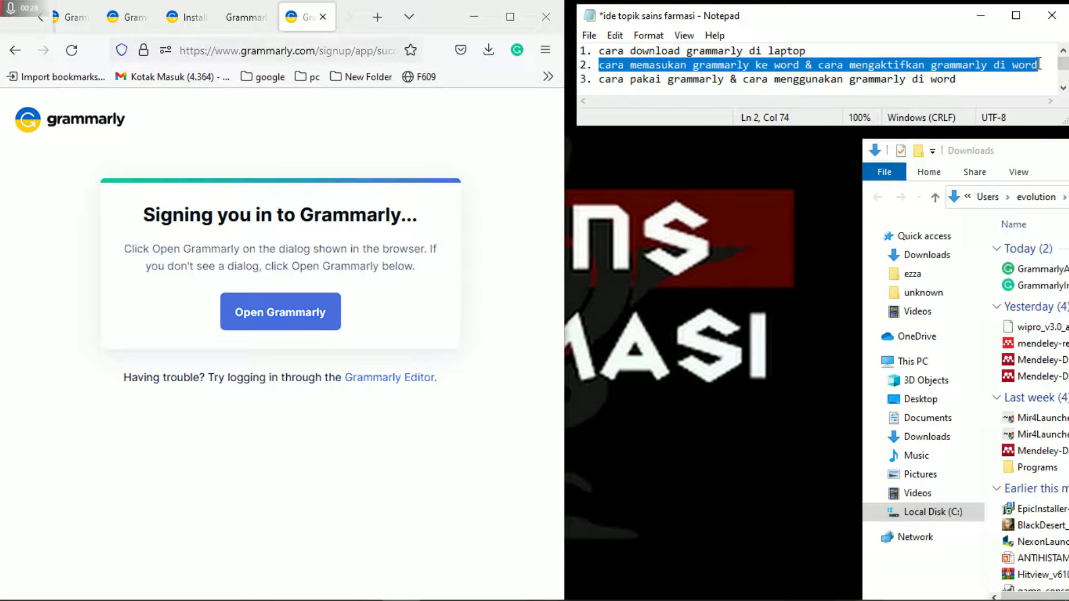
click(627, 78)
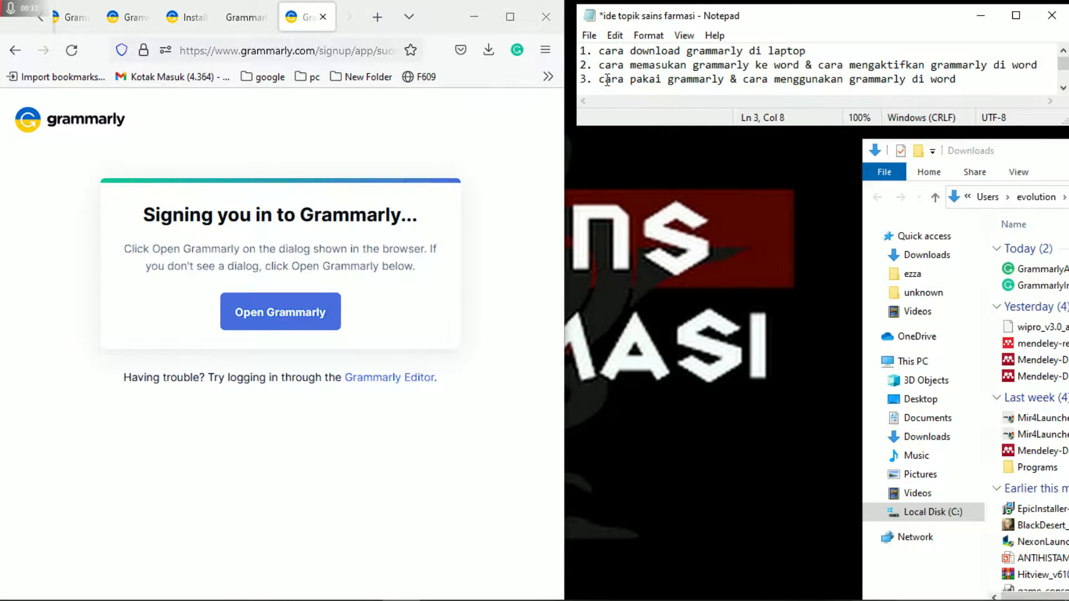
drag(600, 84, 956, 80)
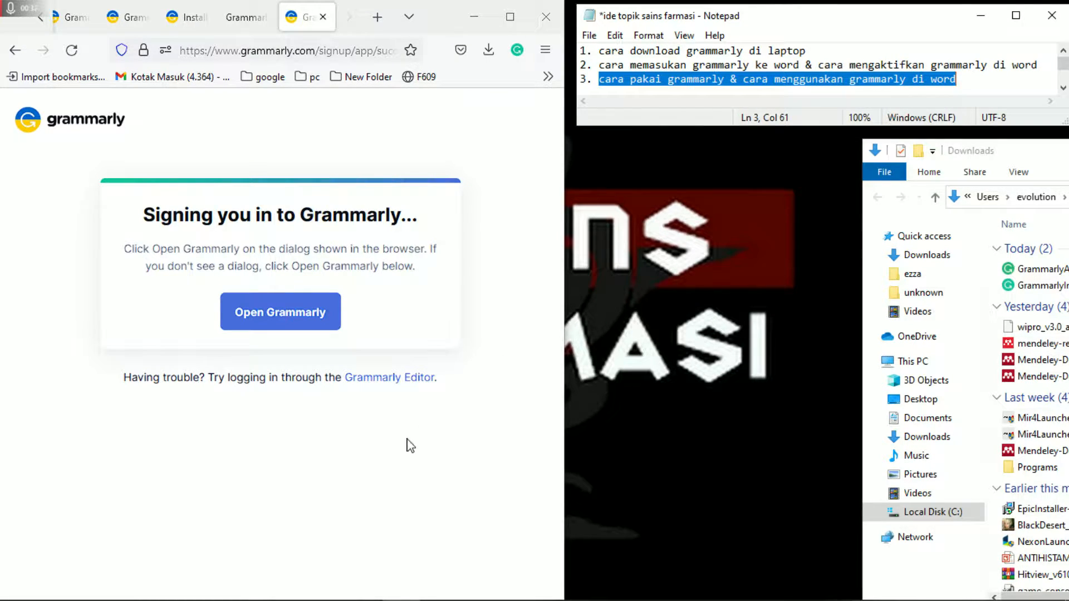
- Bring up the blank Word document behind the browser, and switch back to Firefox with its window maximized
click(475, 20)
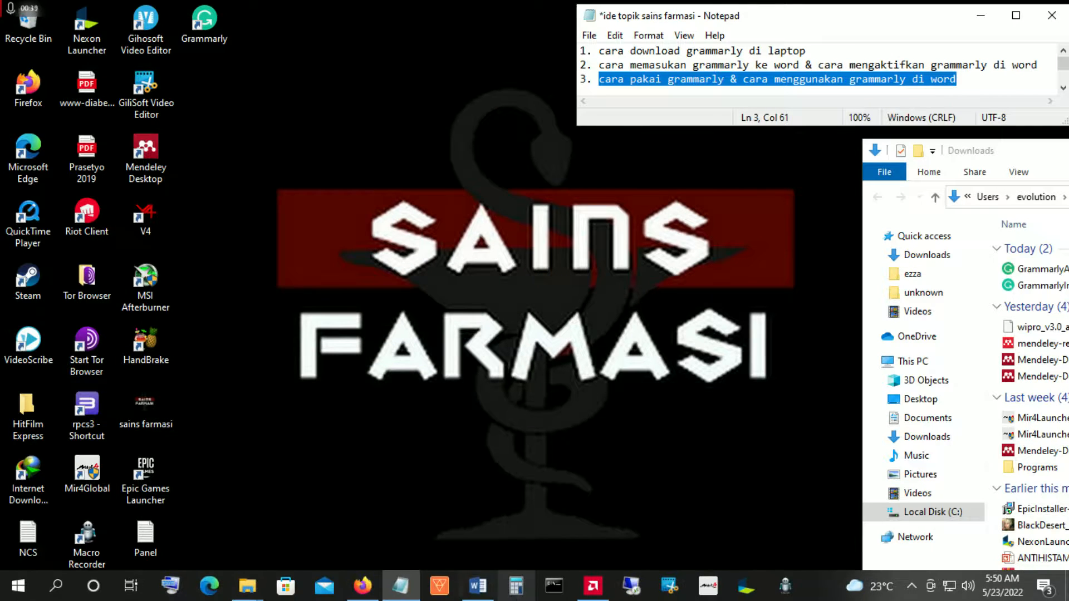
click(477, 585)
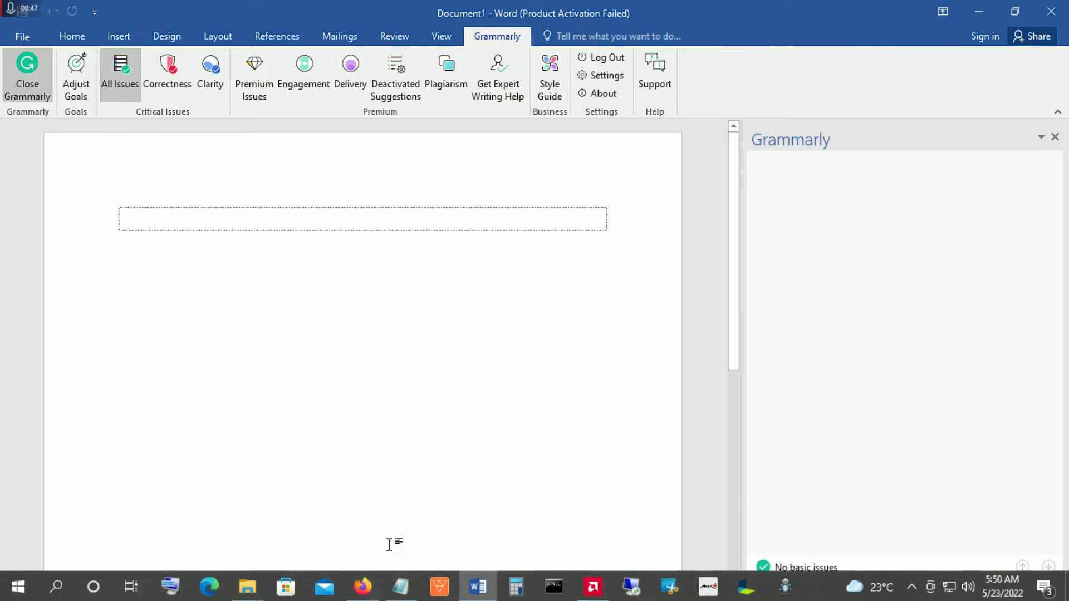
click(363, 585)
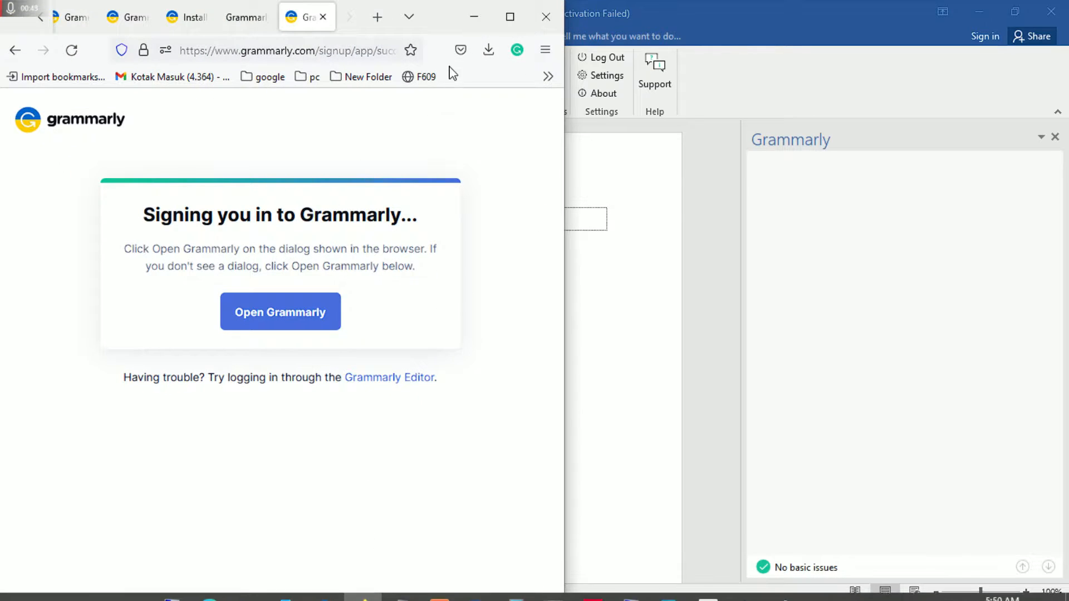
click(509, 17)
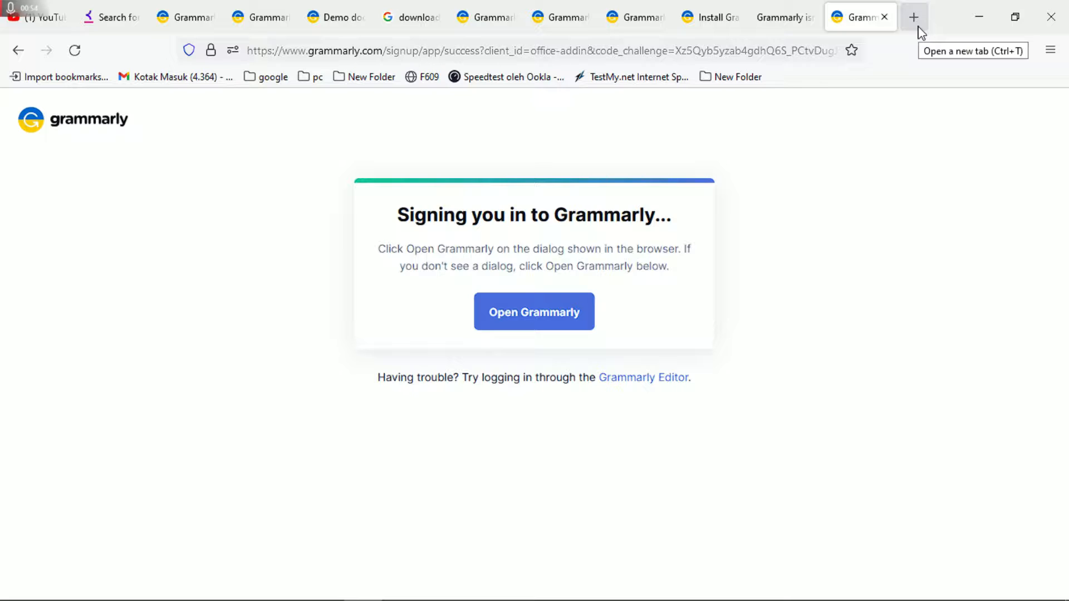
- Search for wikipedia in a new browser tab and open the Indonesian Wikipedia main page from the results
click(914, 18)
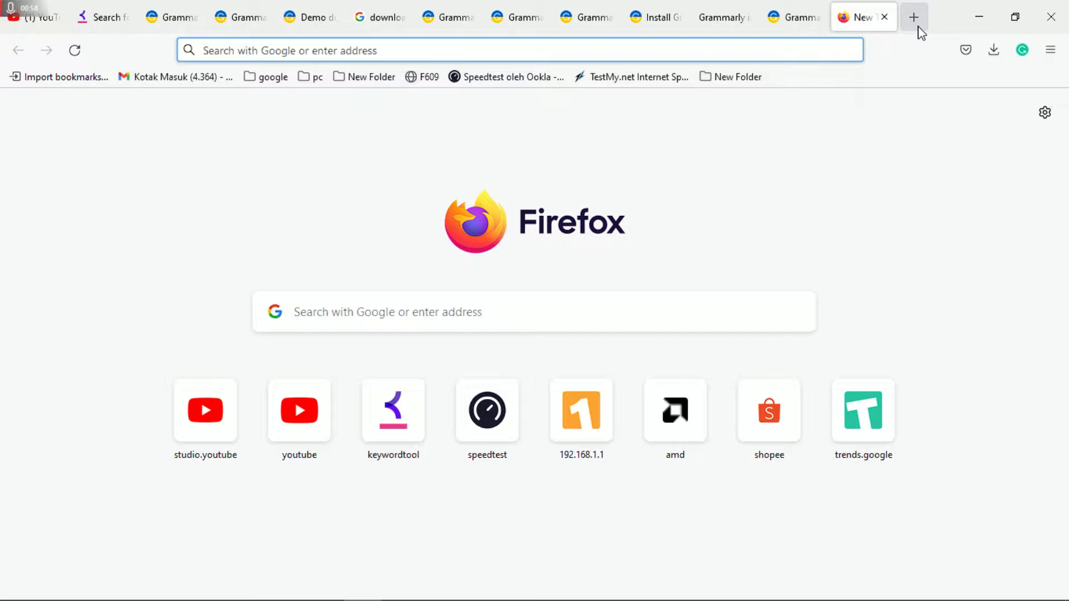
text(wiki)
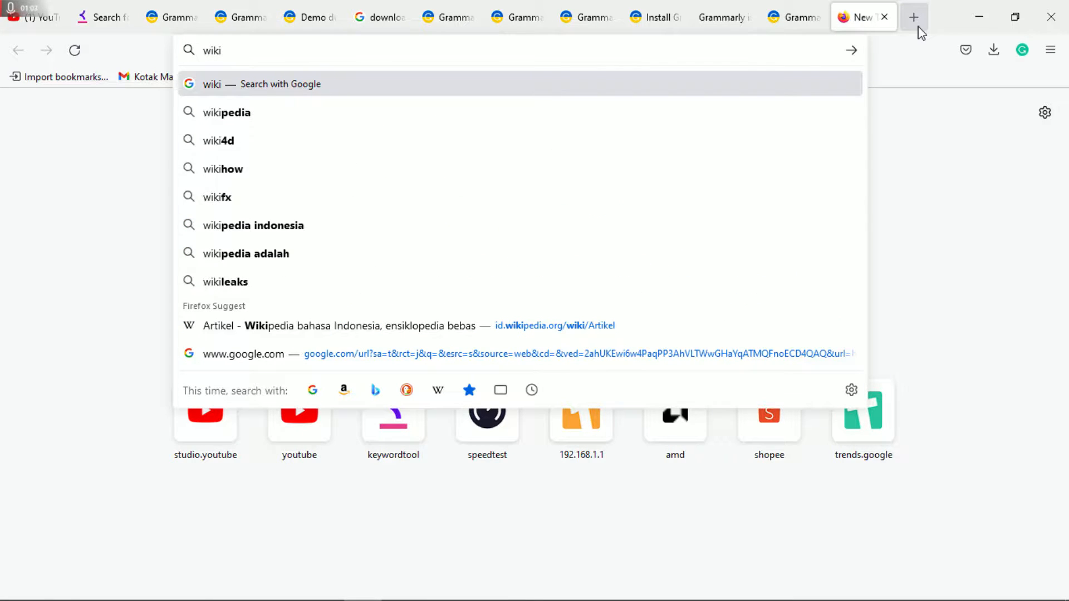
key(Down)
key(Return)
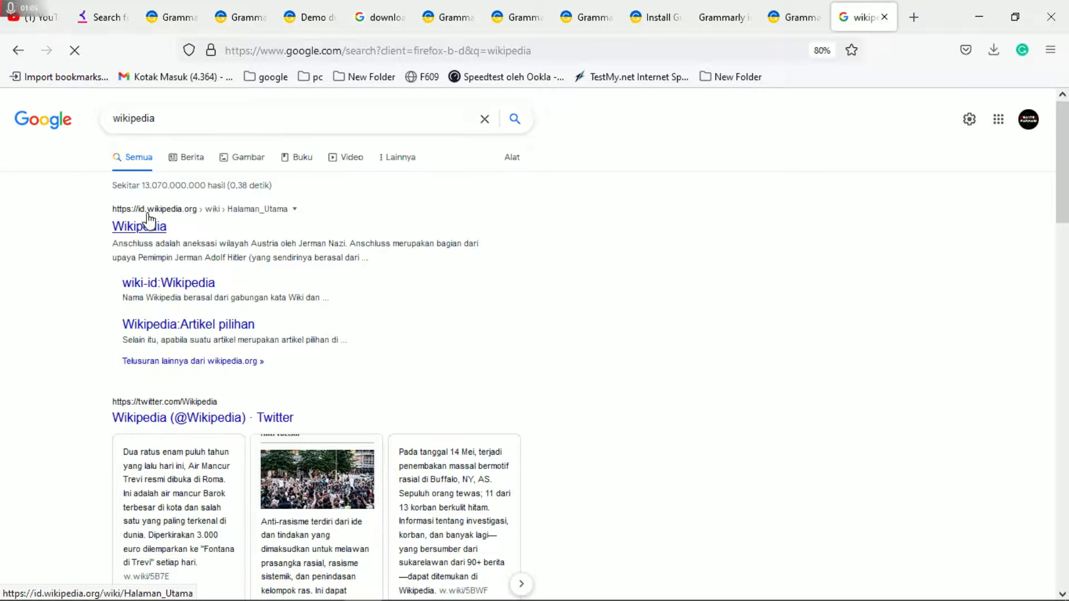
click(148, 225)
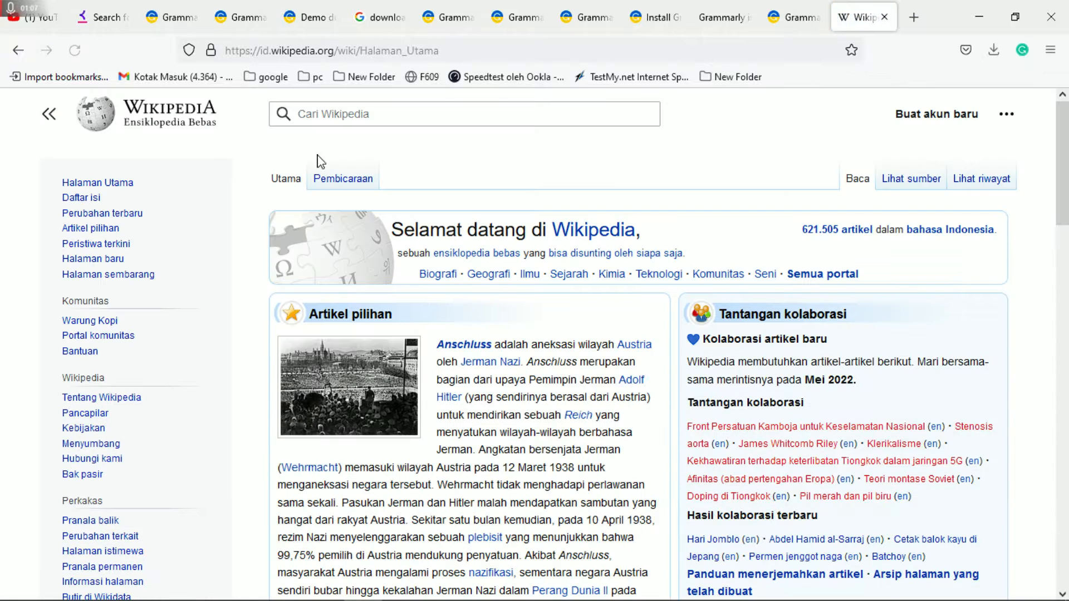
- Search Wikipedia for "kesehatan" and open the Kesehatan article
click(404, 113)
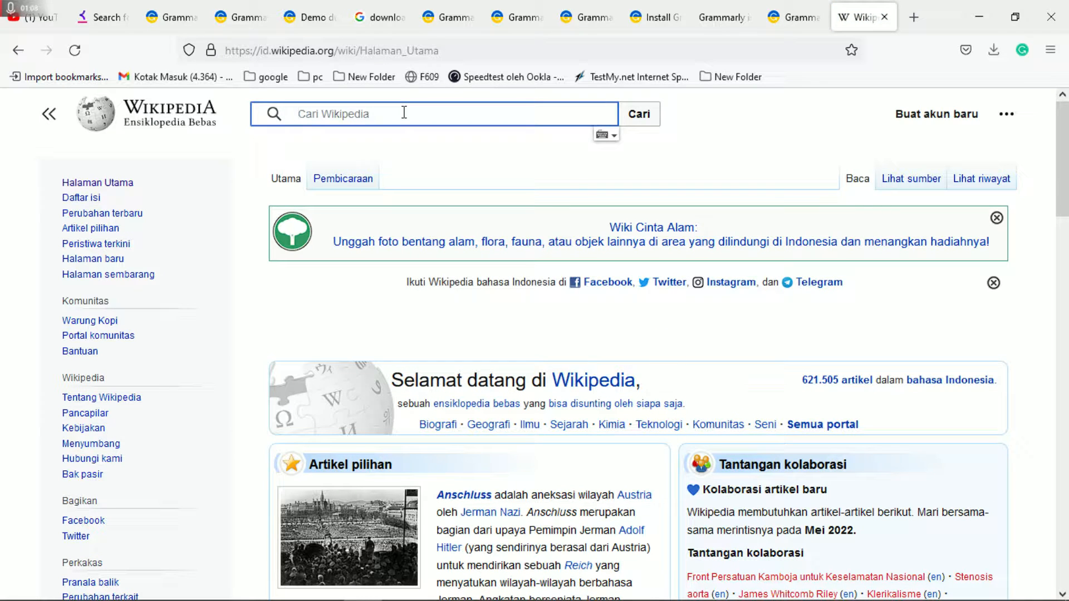
text(kesehata)
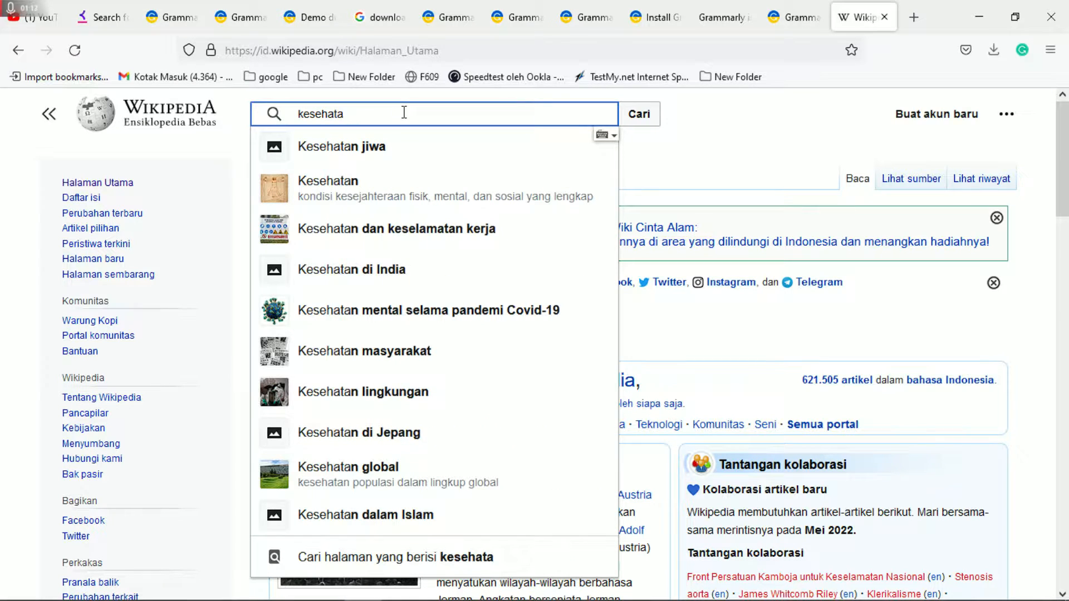
text(n)
key(Return)
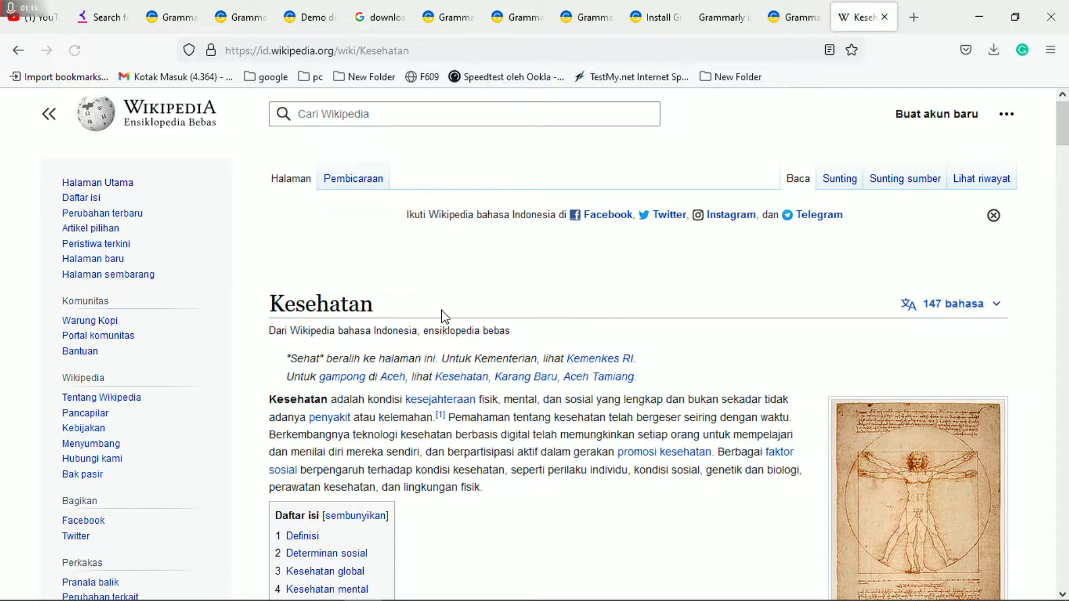
- Copy the introductory paragraph of the Kesehatan article and paste it into the blank Word document
scroll(443, 316, down, 4)
scroll(351, 242, up, 1)
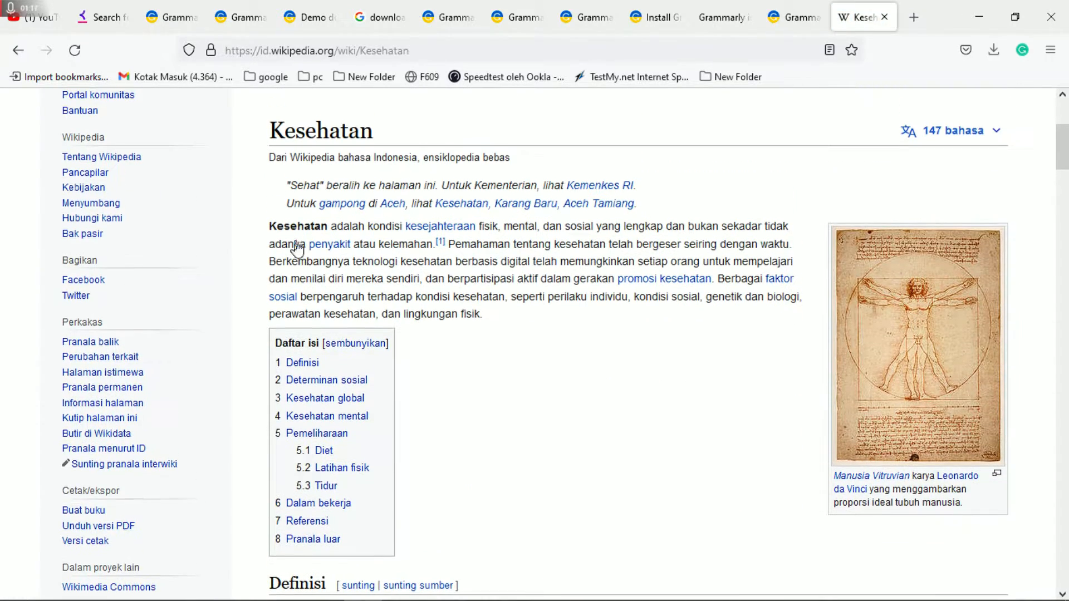
drag(270, 226, 497, 323)
key(ctrl+c)
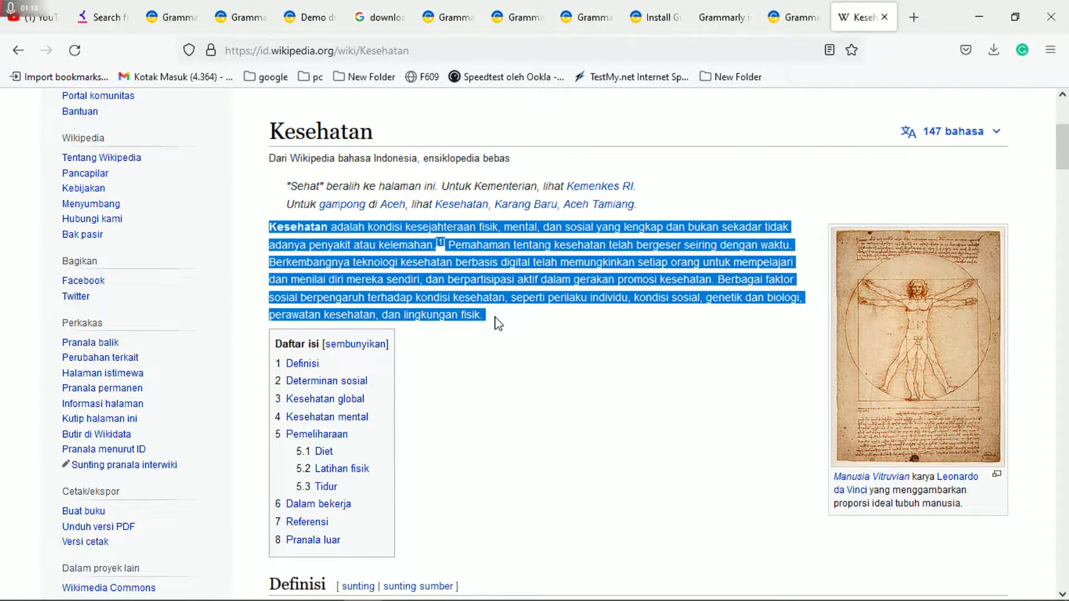
click(979, 16)
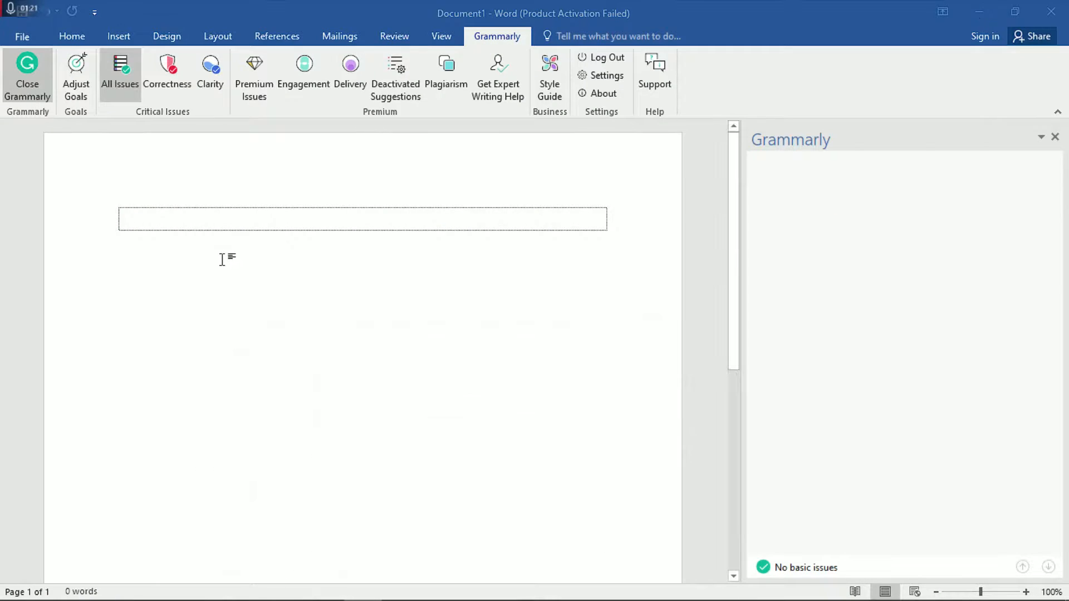
click(281, 226)
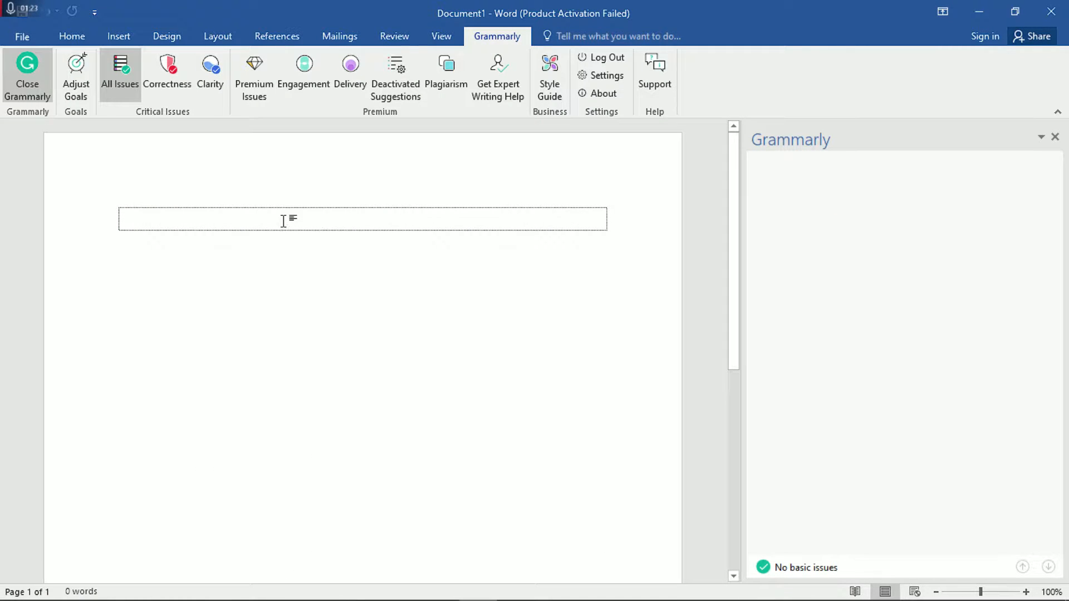
key(ctrl+v)
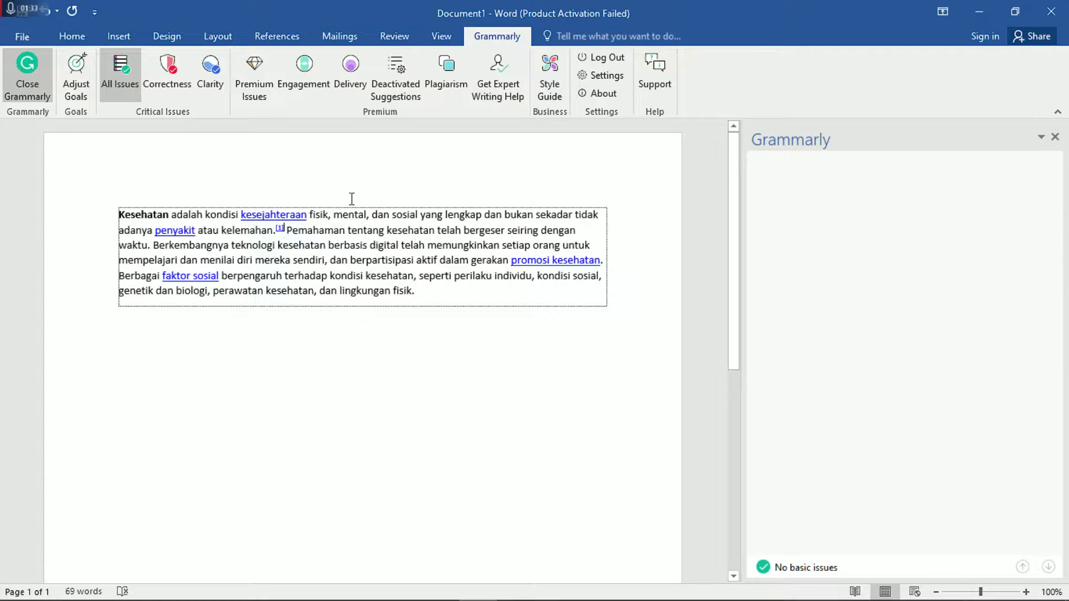
- Delete the [1] citation mark after "kelemahan." in the pasted paragraph
key(BackSpace)
key(BackSpace)
key(BackSpace)
key(BackSpace)
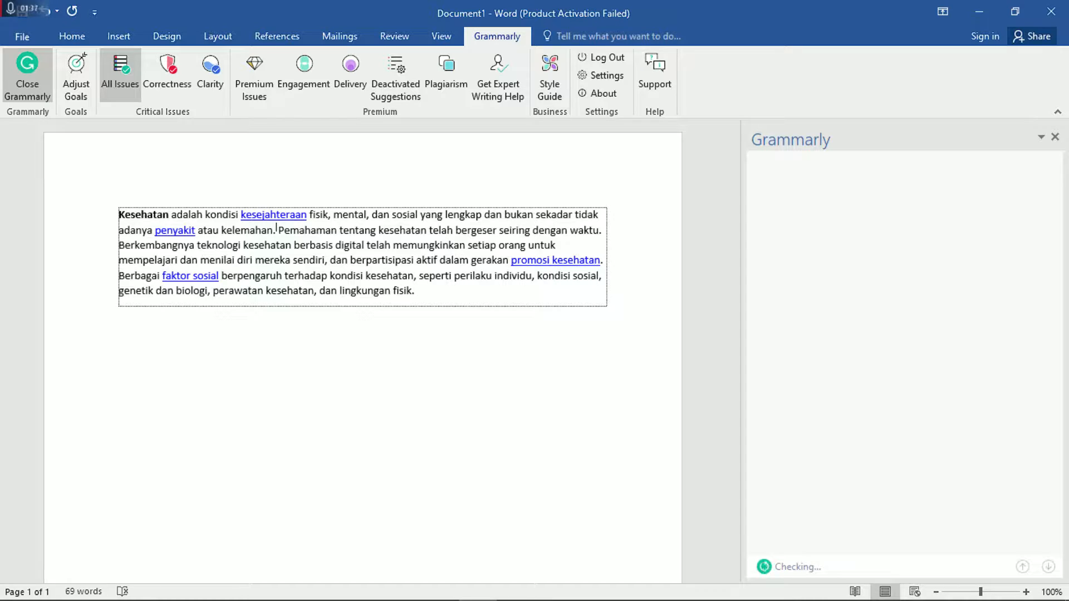
key(BackSpace)
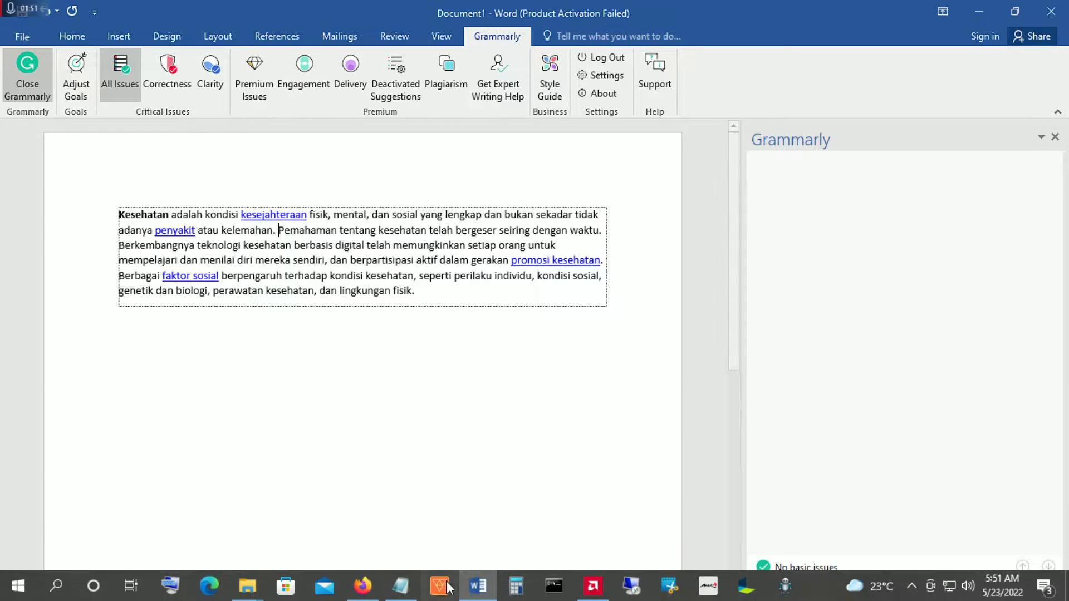
- Switch to Firefox and copy the first paragraph of the article's Definisi section, starting with "Makna kesehatan"
click(362, 589)
scroll(341, 398, down, 8)
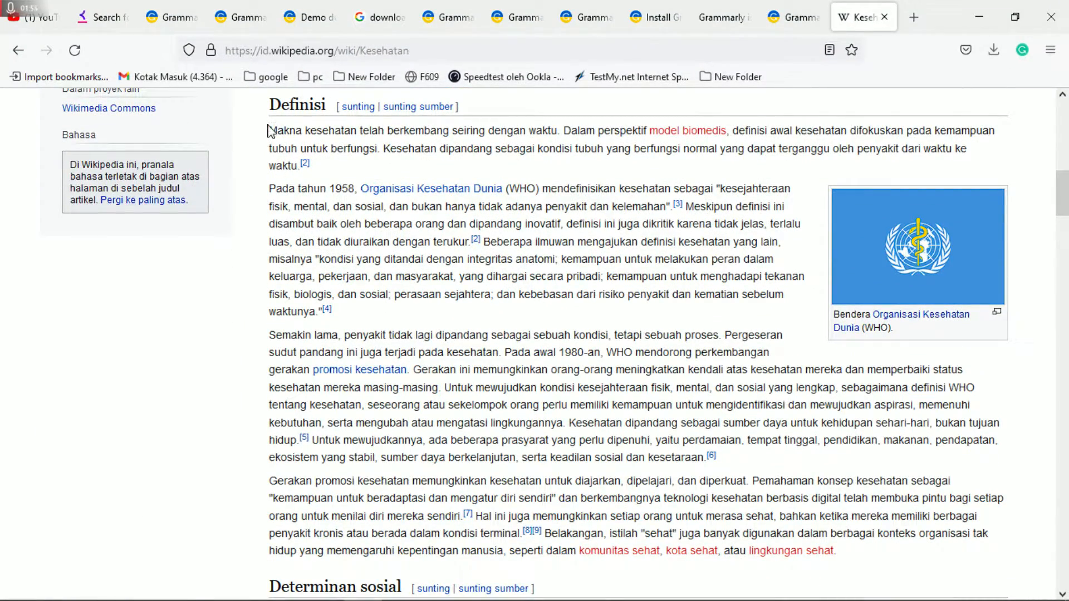
drag(270, 131, 969, 152)
click(402, 142)
drag(270, 132, 334, 172)
key(ctrl+c)
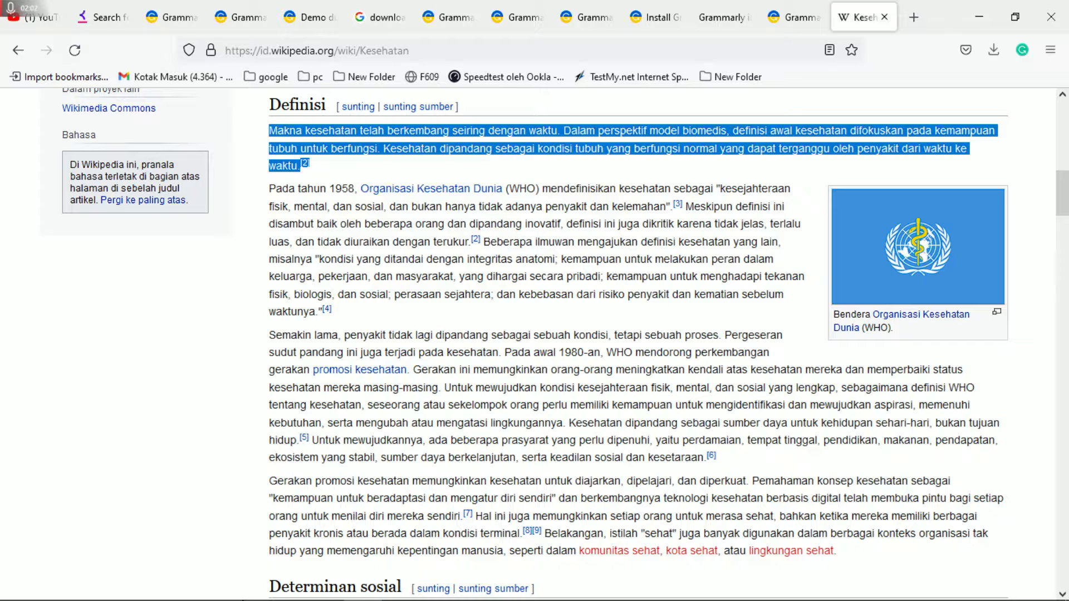
- Paste the copied paragraph in Word below the first one, leaving an empty line between them and adding two empty lines after it
click(477, 586)
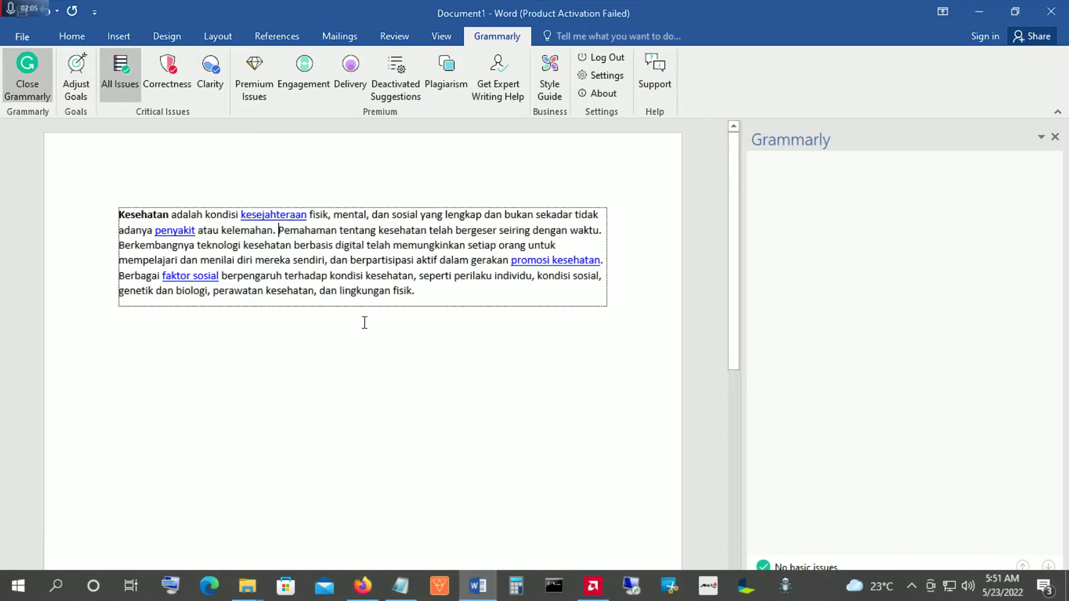
click(493, 298)
key(Return)
key(Return)
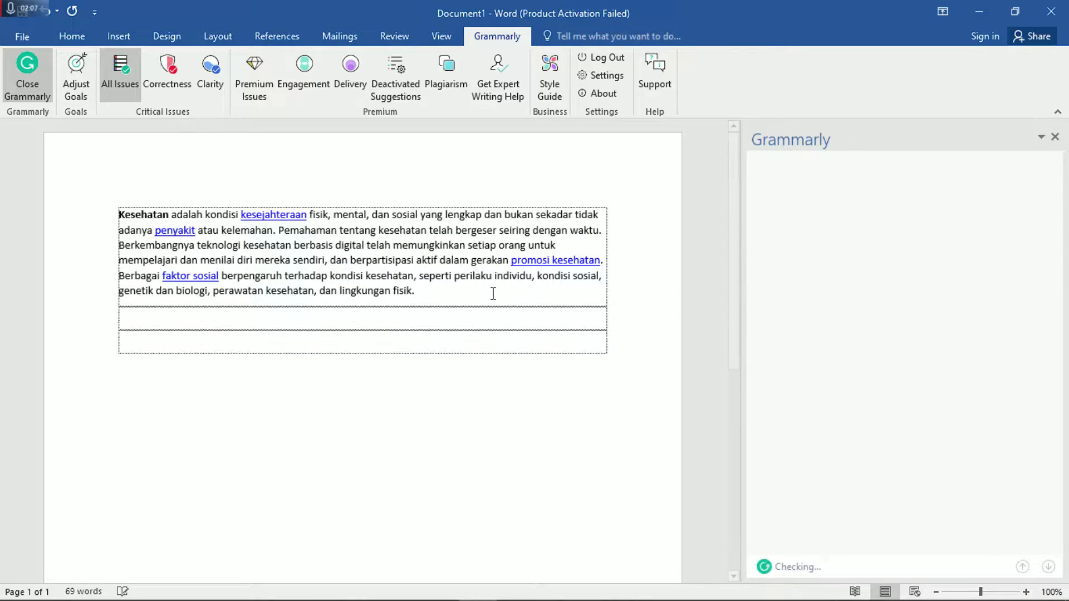
key(ctrl+v)
key(Return)
key(Return)
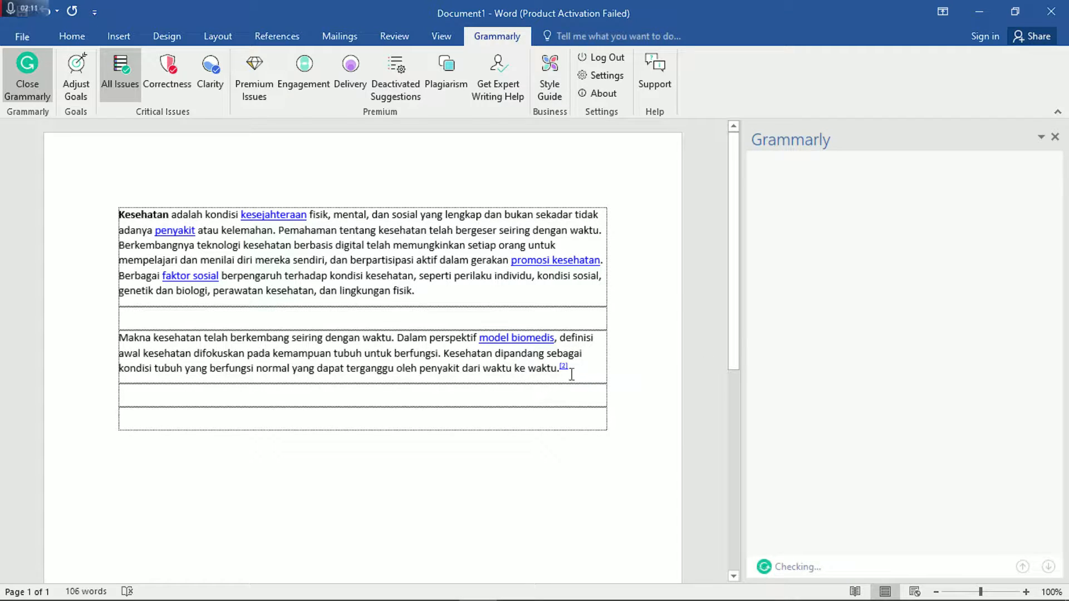
- Delete the [2] citation mark at the end of the "Makna kesehatan" paragraph
click(582, 369)
key(BackSpace)
key(BackSpace)
key(BackSpace)
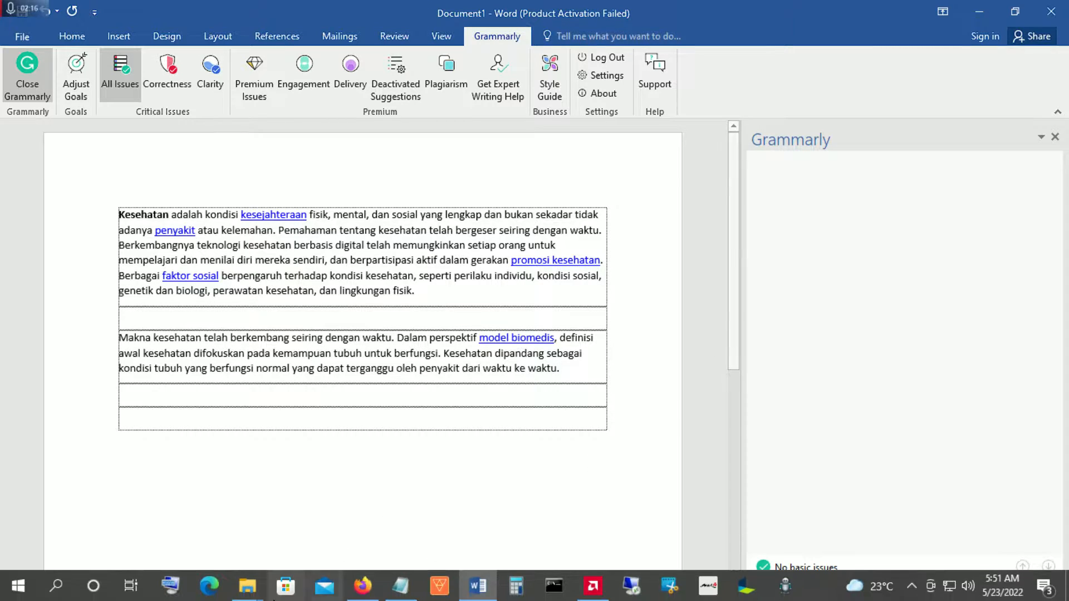
- Copy the "Pada tahun 1958" paragraph from the article in Firefox and paste it into the last empty line of the Word document
click(360, 598)
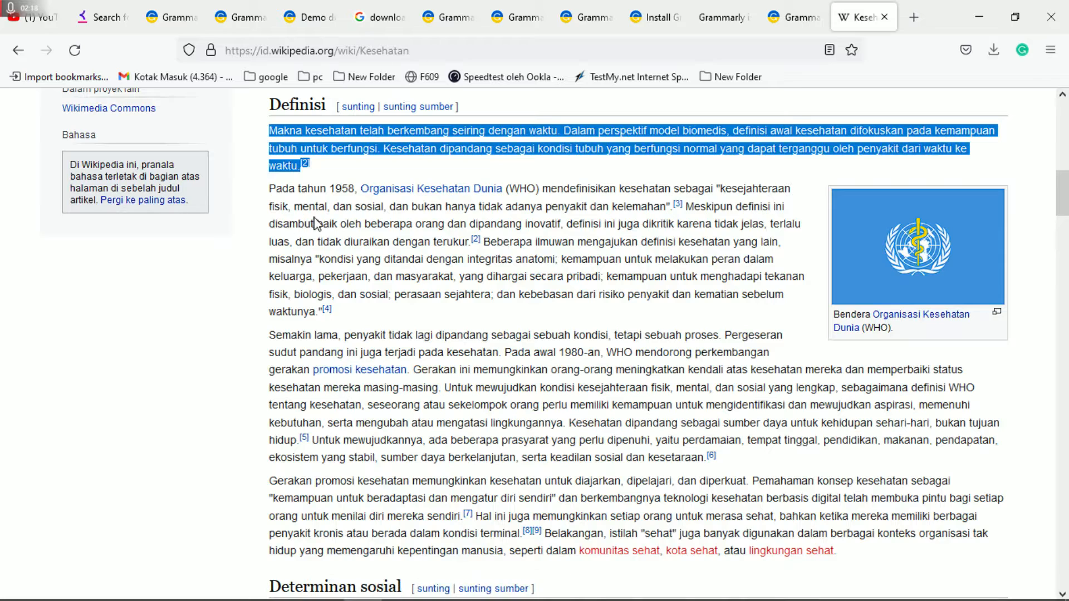
click(272, 188)
drag(271, 187, 351, 318)
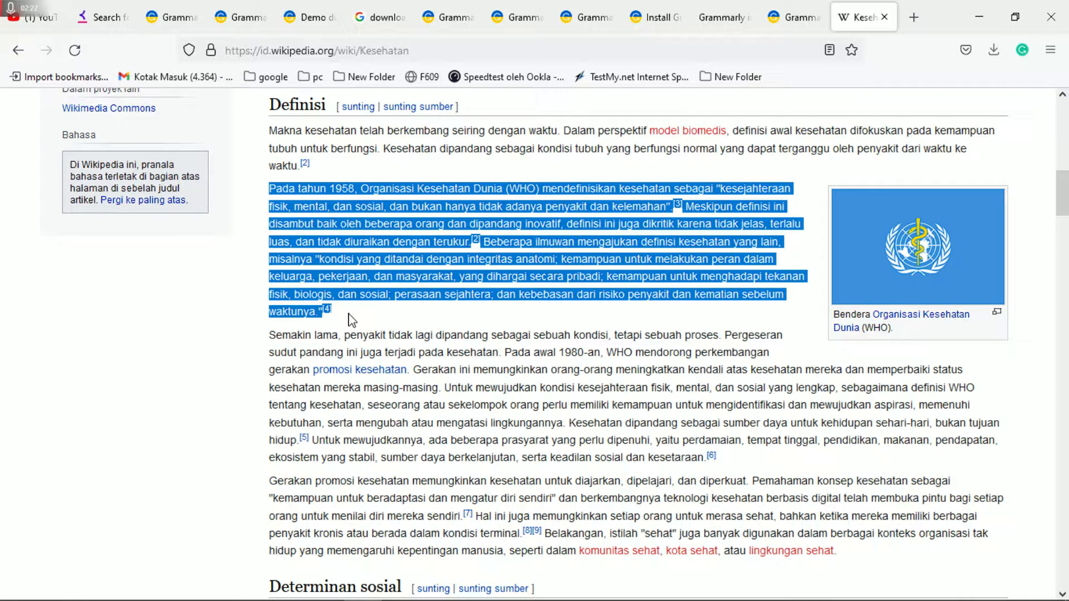
click(979, 17)
click(329, 417)
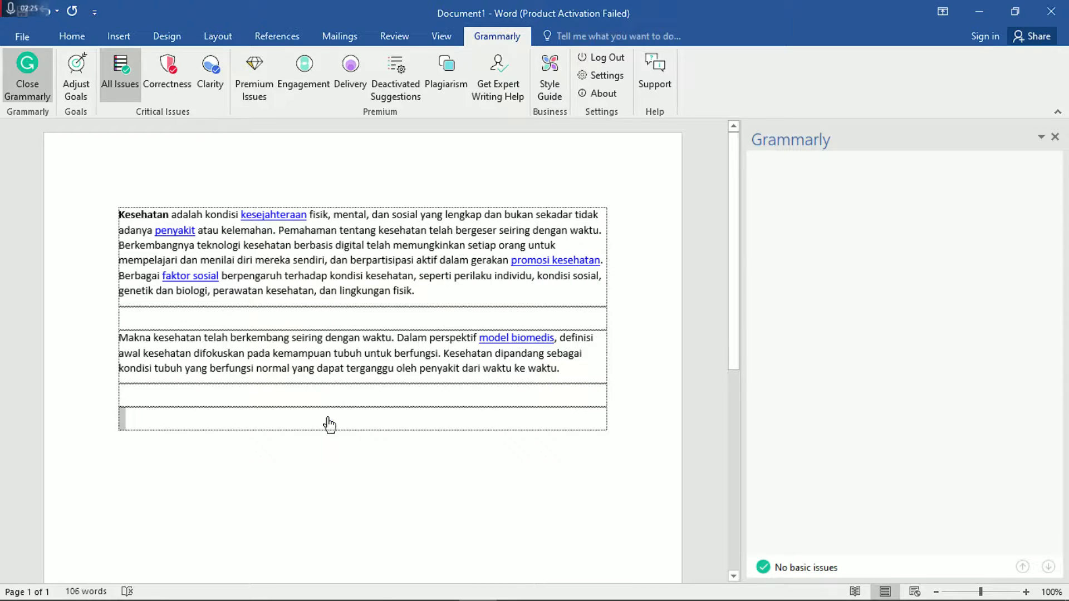
text(Pada tahun 1958, Organisasi Kesehatan Dunia (WHO) mendefinisikan kesehatan sebagai "kesejahteraan fisik, mental, dan sosial, dan bukan hanya tidak adanya penyakit dan kelemahan".[3] Meskipun definisi ini disambut baik oleh beberapa orang dan dipandang inovatif, definisi ini juga dikritik karena tidak jelas, terlalu luas, dan tidak diuraikan dengan terukur.[2] Beberapa ilmuwan mengajukan definisi kesehatan yang lain, misalnya "kondisi yang ditandai dengan integritas anatomi, kemampuan untuk melakukan peran dalam keluarga, pekerjaan, dan masyarakat, yang dihargai secara pribadi; kemampuan untuk menghadapi tekanan fisik, biologis, dan sosial; perasaan sejahtera; dan kebebasan dari risiko penyakit dan kematian sebelum waktunya."[4])
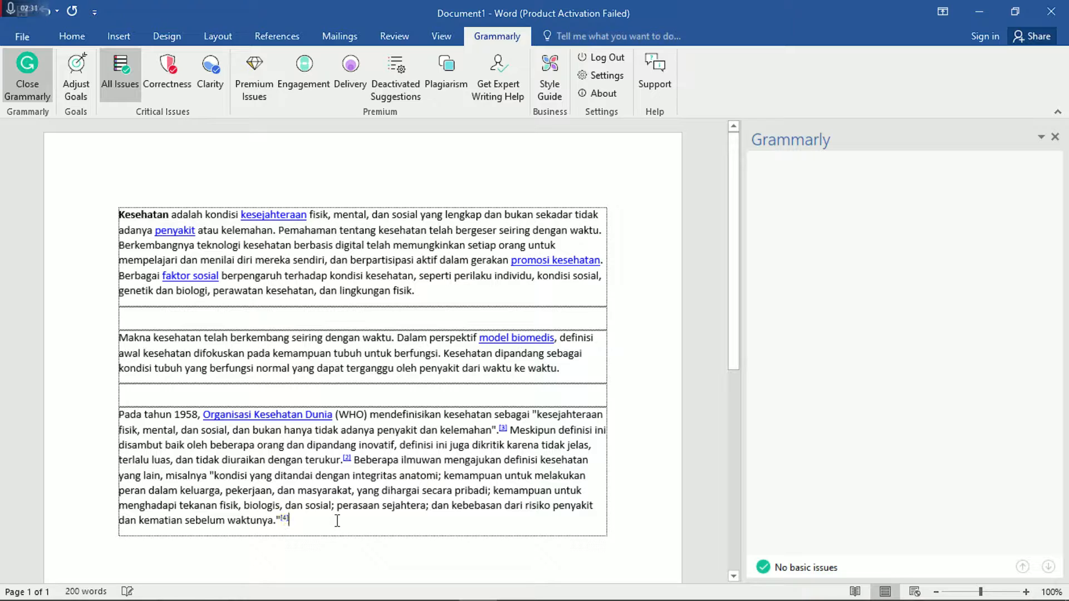
- Delete the [4] citation mark and the closing quotation mark at the end of the "Pada tahun 1958" paragraph
key(BackSpace)
key(BackSpace)
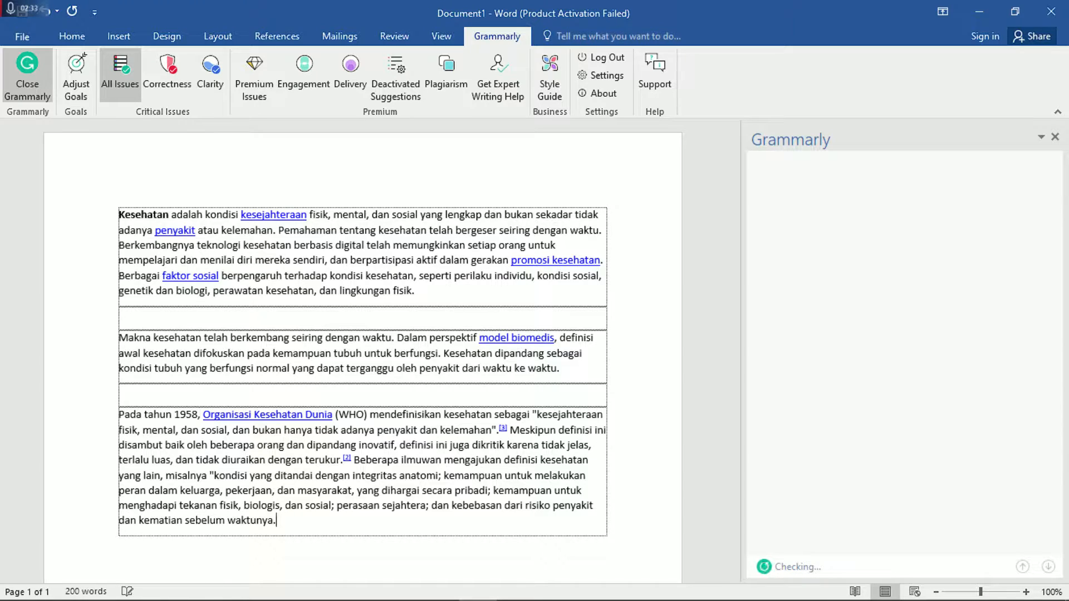
- Delete the [2] and [3] citation marks inside the "Pada tahun 1958" paragraph
click(353, 459)
key(BackSpace)
key(BackSpace)
key(BackSpace)
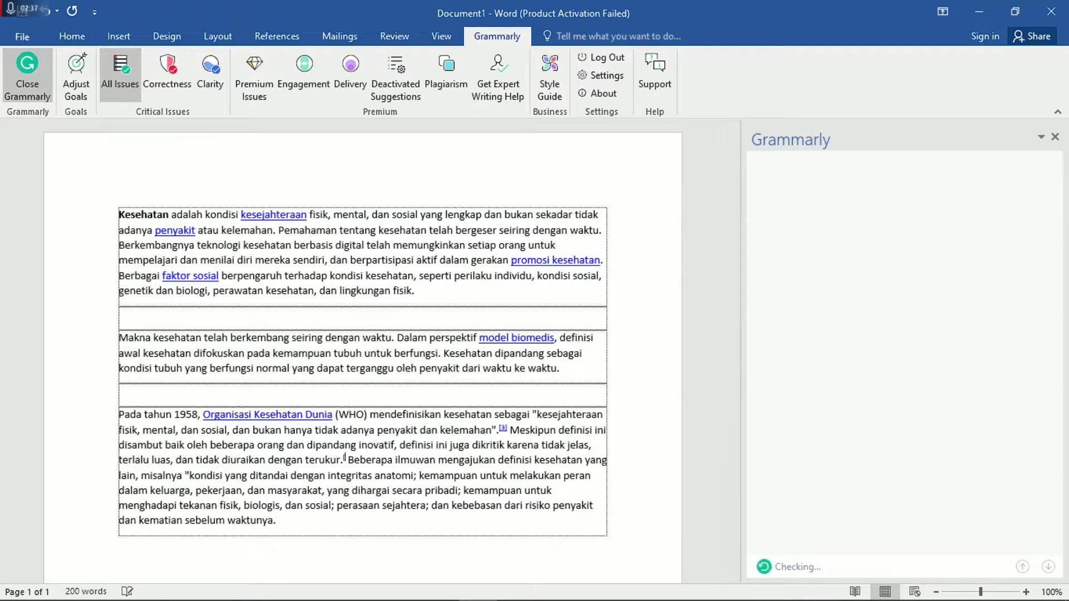
click(508, 429)
key(BackSpace)
key(BackSpace)
key(BackSpace)
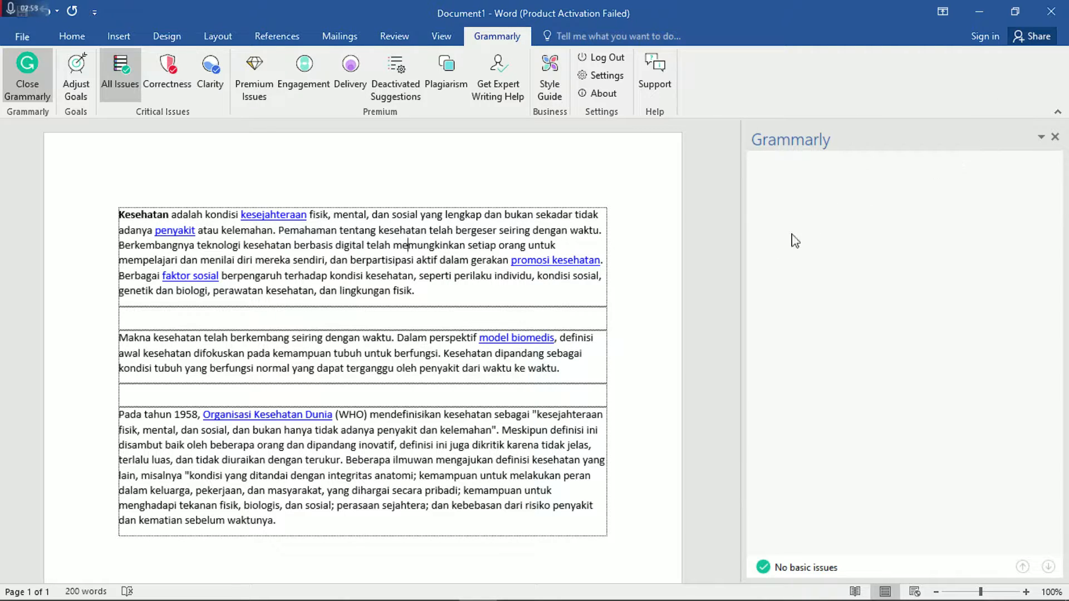
- Narrow the Grammarly pane and split the "Kesehatan" paragraph into four paragraphs, one for each sentence
drag(745, 255, 966, 246)
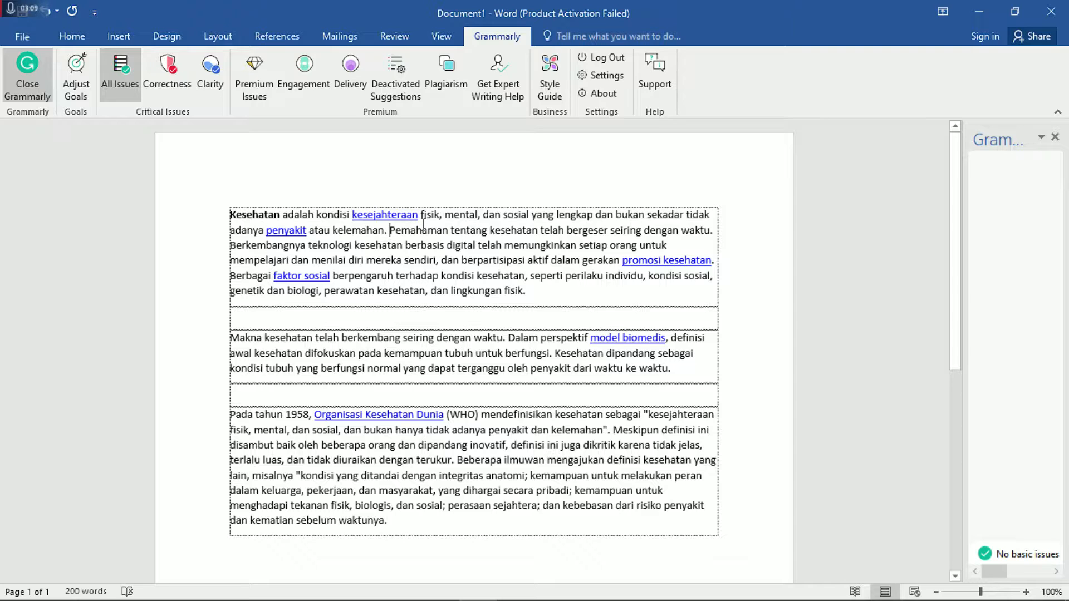
key(Return)
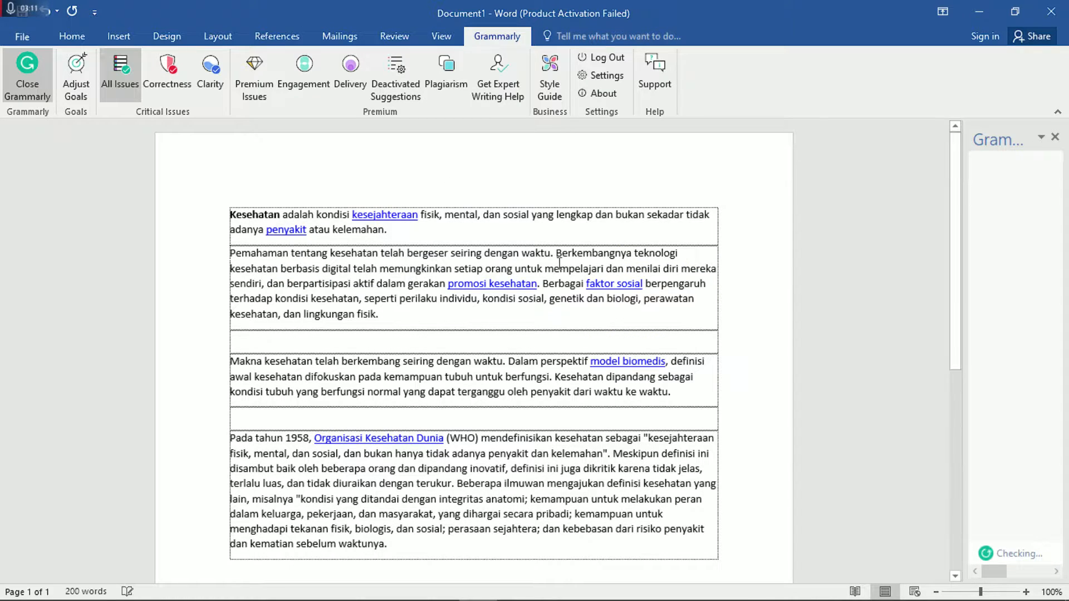
click(557, 253)
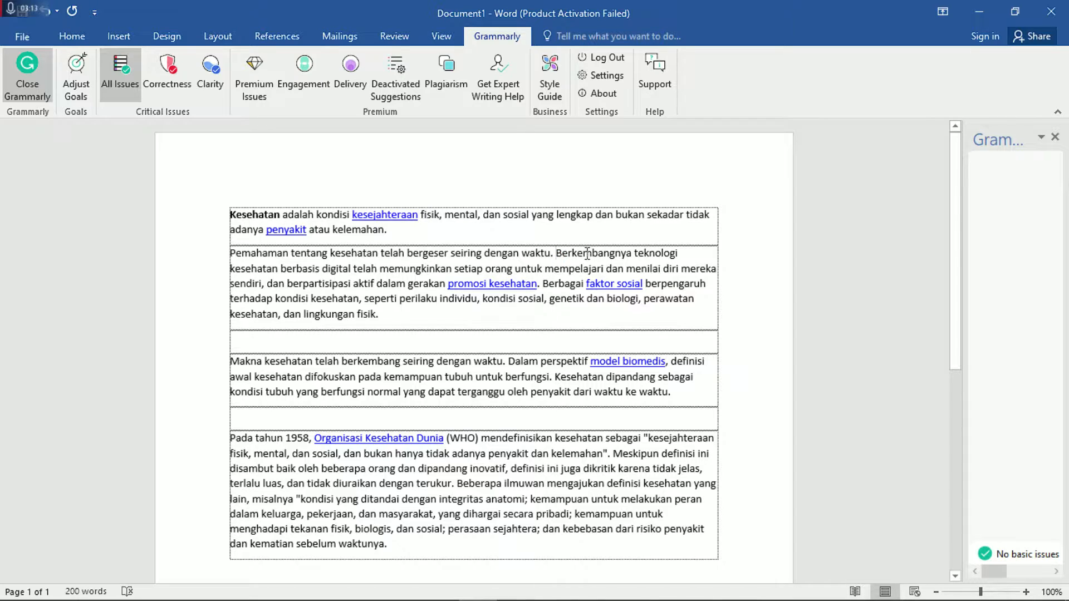
key(Return)
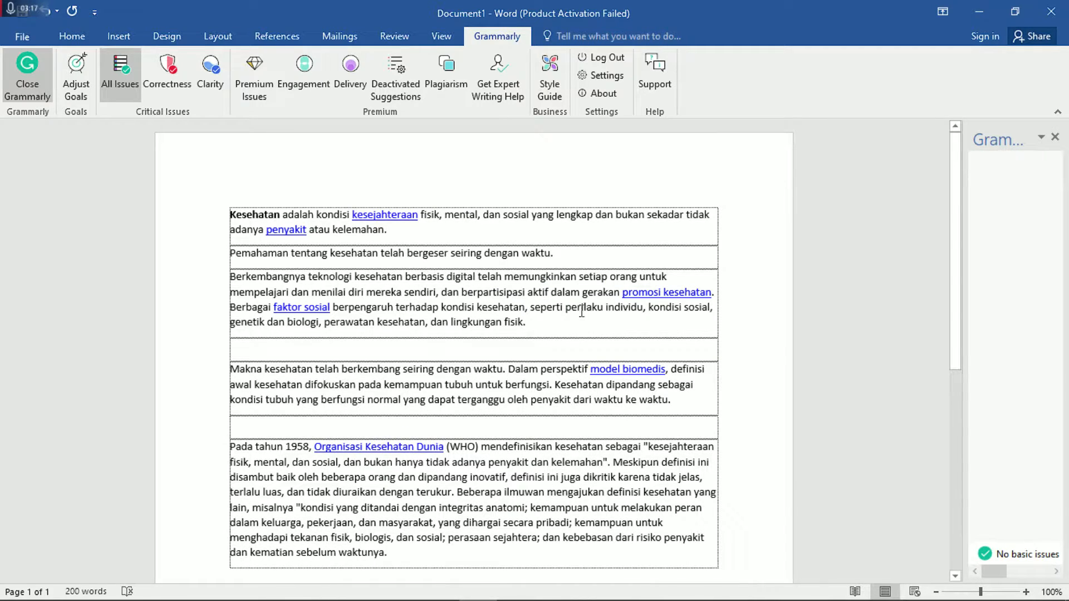
click(230, 307)
key(Return)
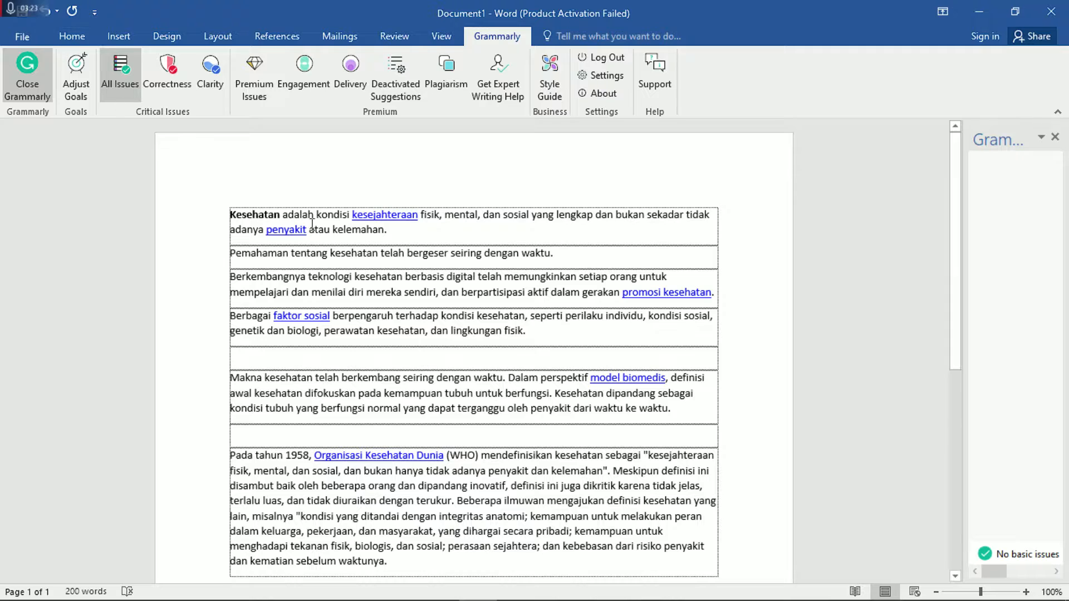
- Translate the first "Kesehatan" sentence from Indonesian to English (United States) and insert the translation in its place
mouse_move(213, 223)
mouse_down()
mouse_move(219, 237)
mouse_move(227, 231)
mouse_up()
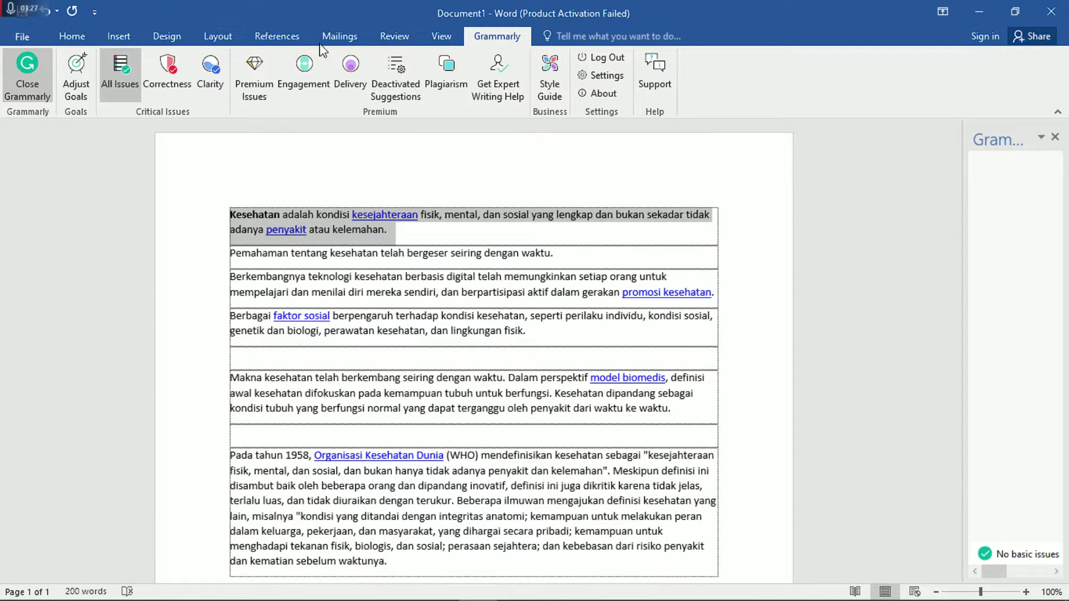
click(394, 37)
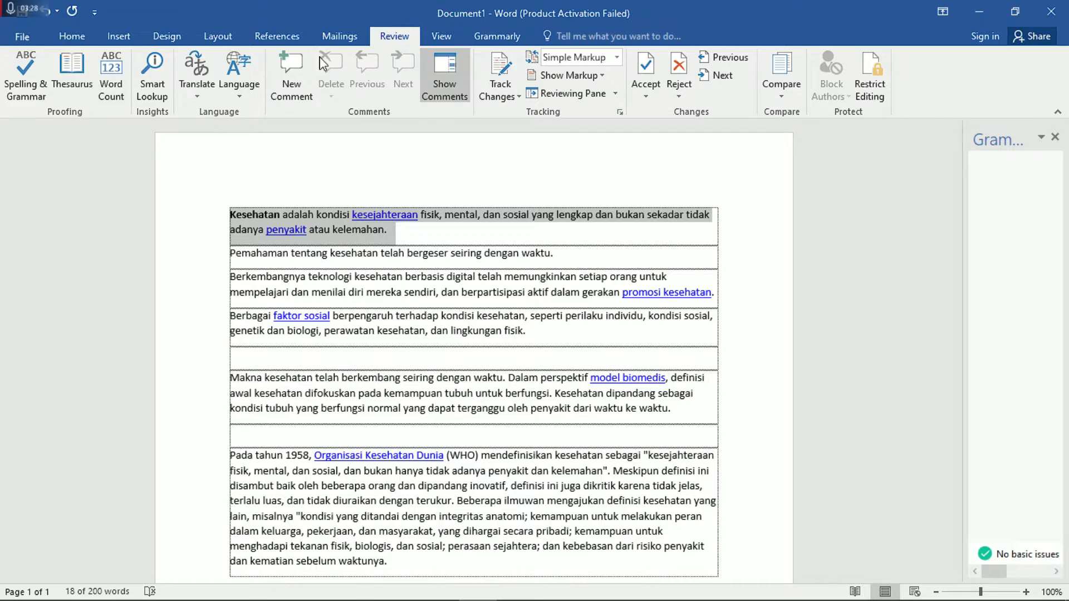
click(200, 82)
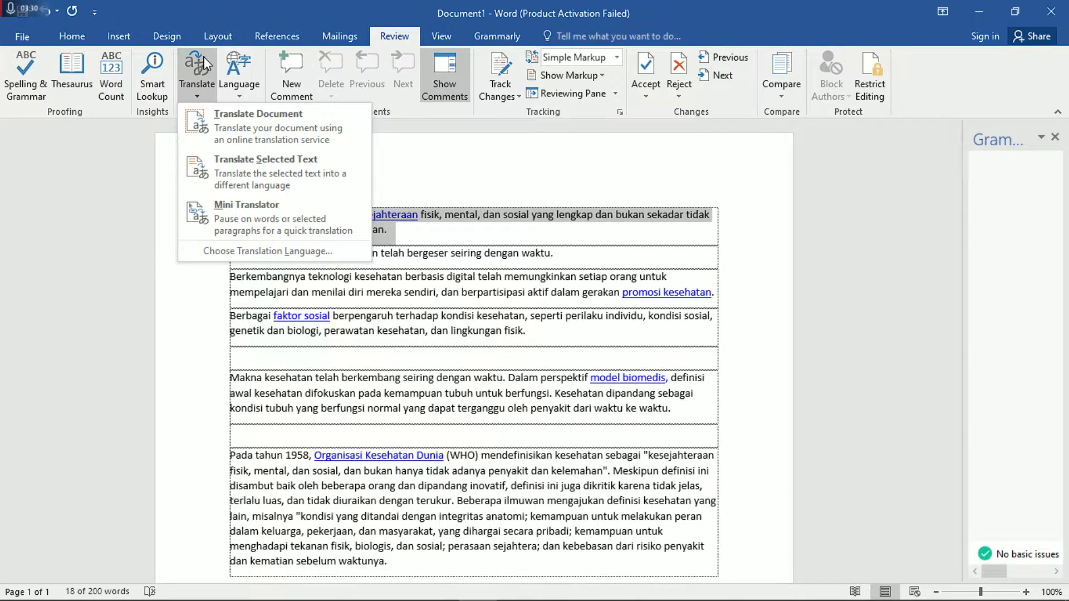
click(266, 171)
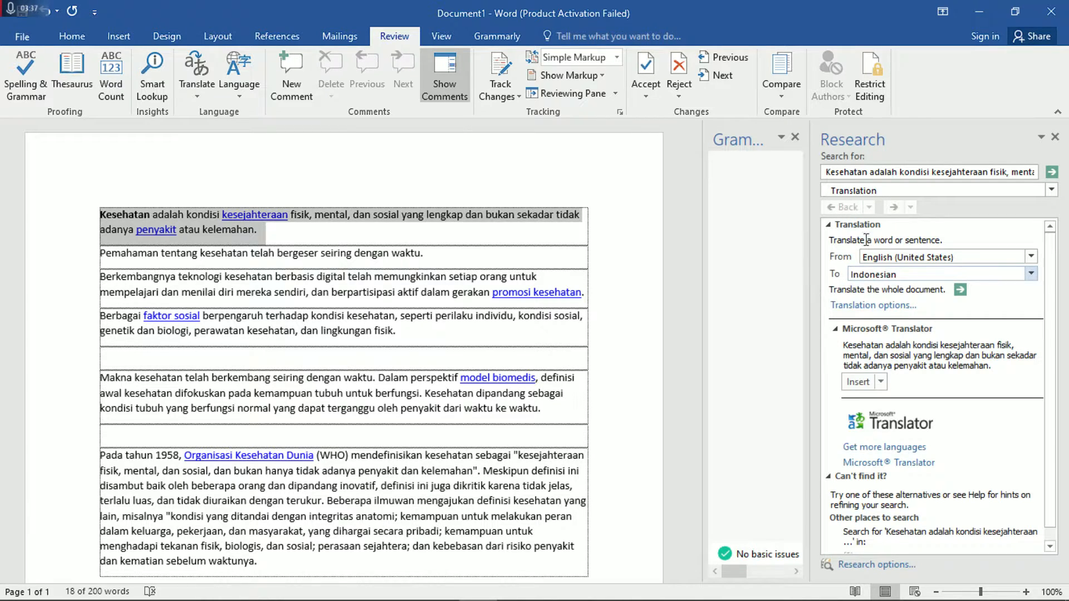
click(903, 258)
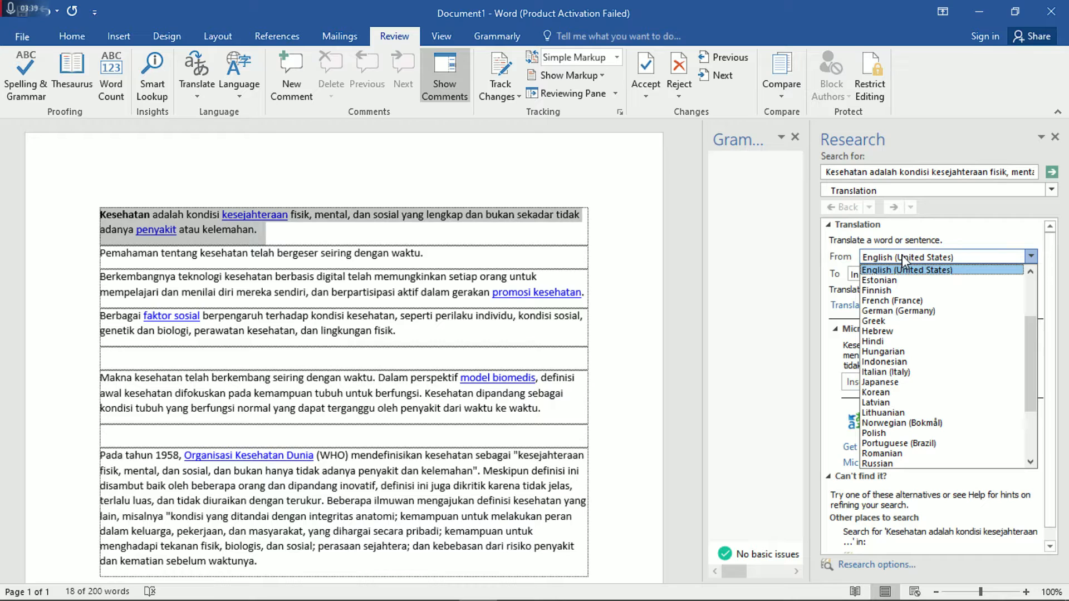
click(894, 362)
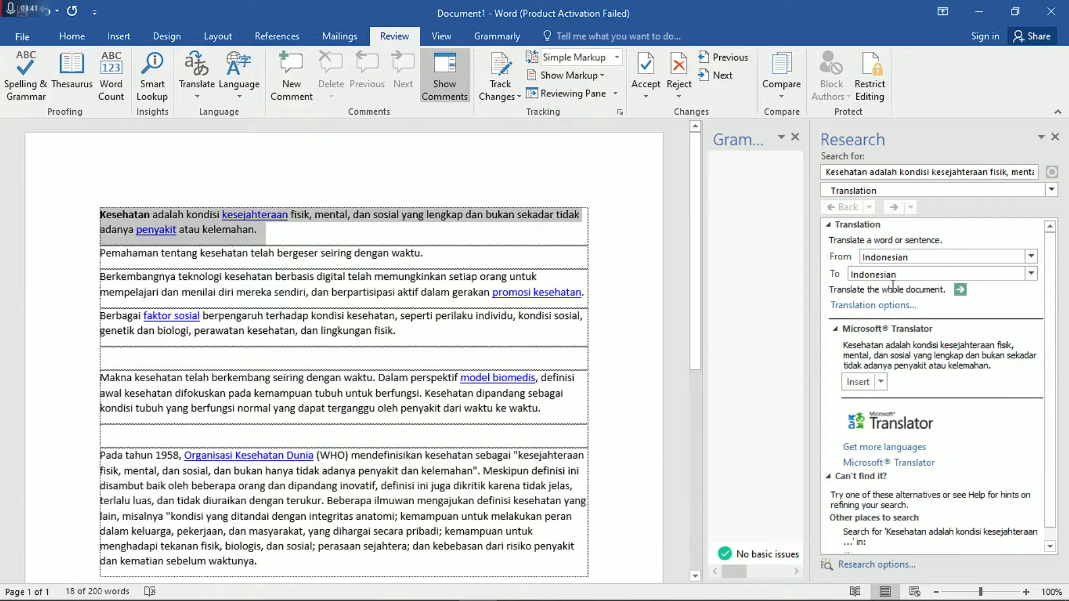
click(892, 274)
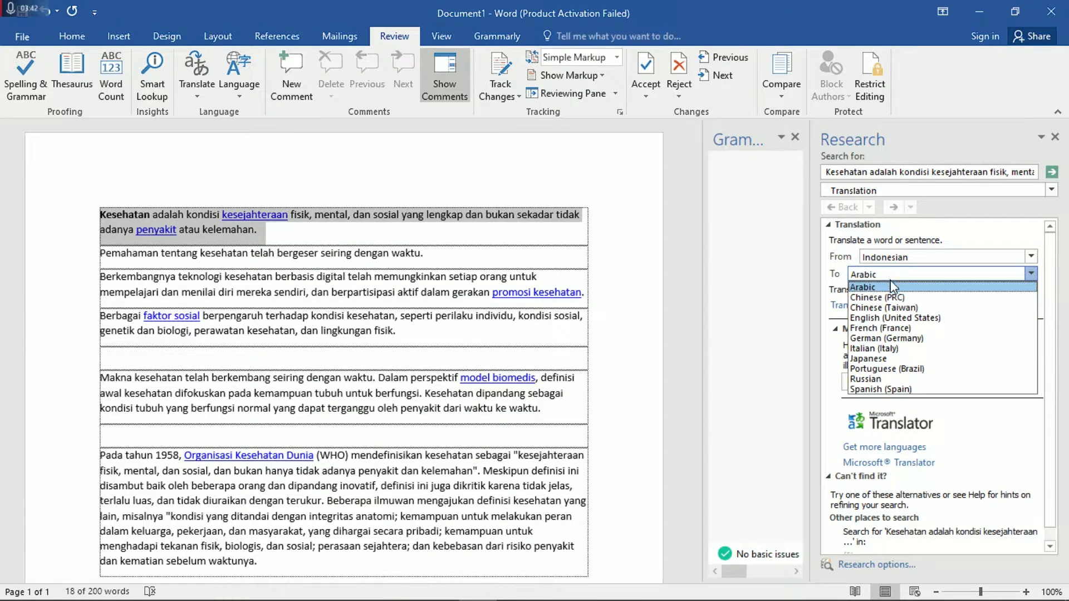
click(892, 318)
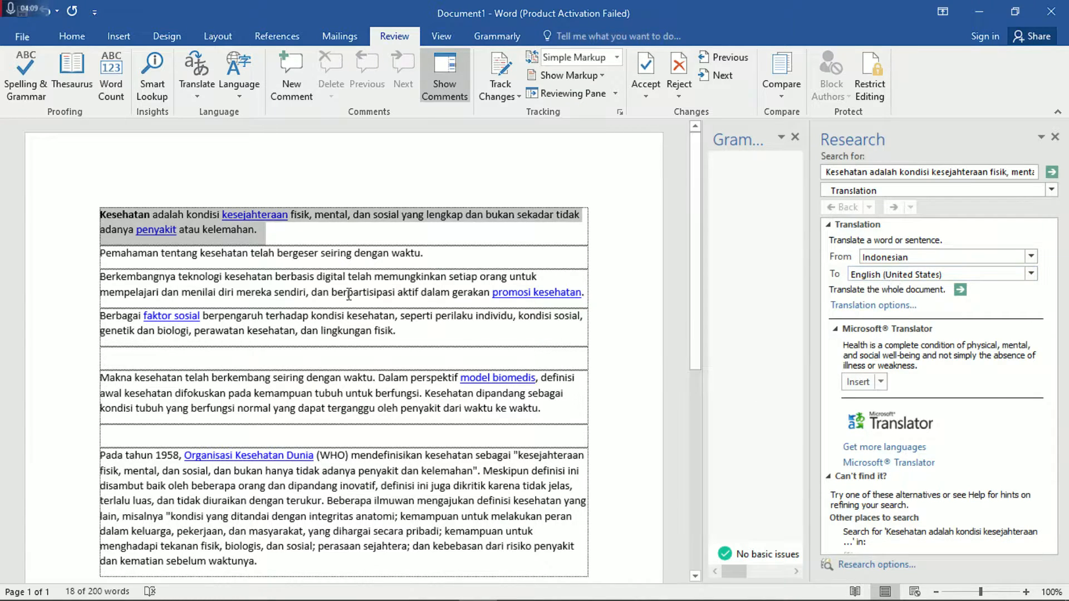
click(278, 242)
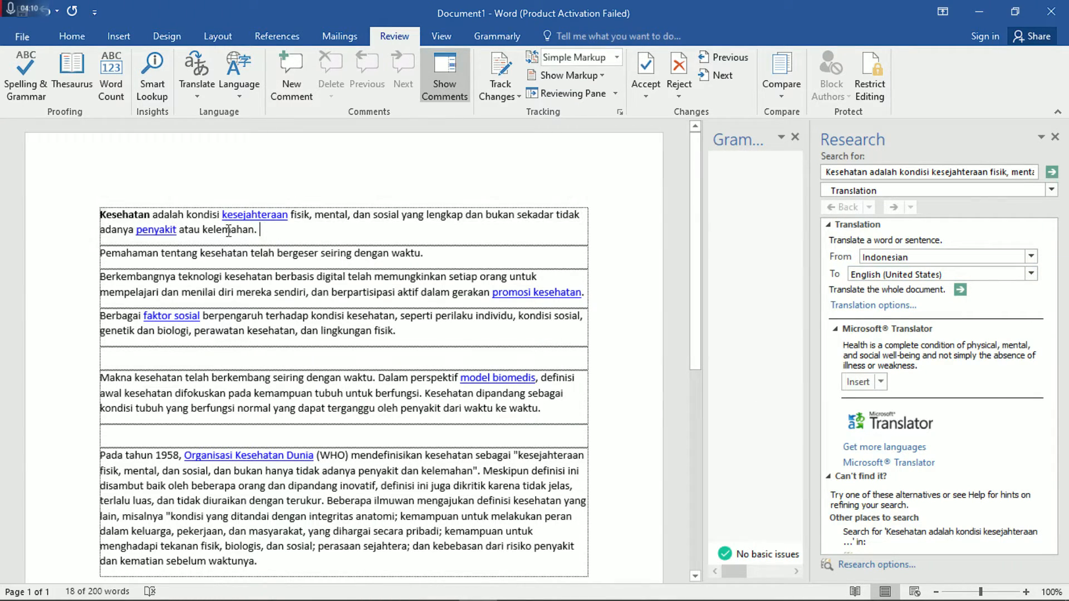
double_click(82, 223)
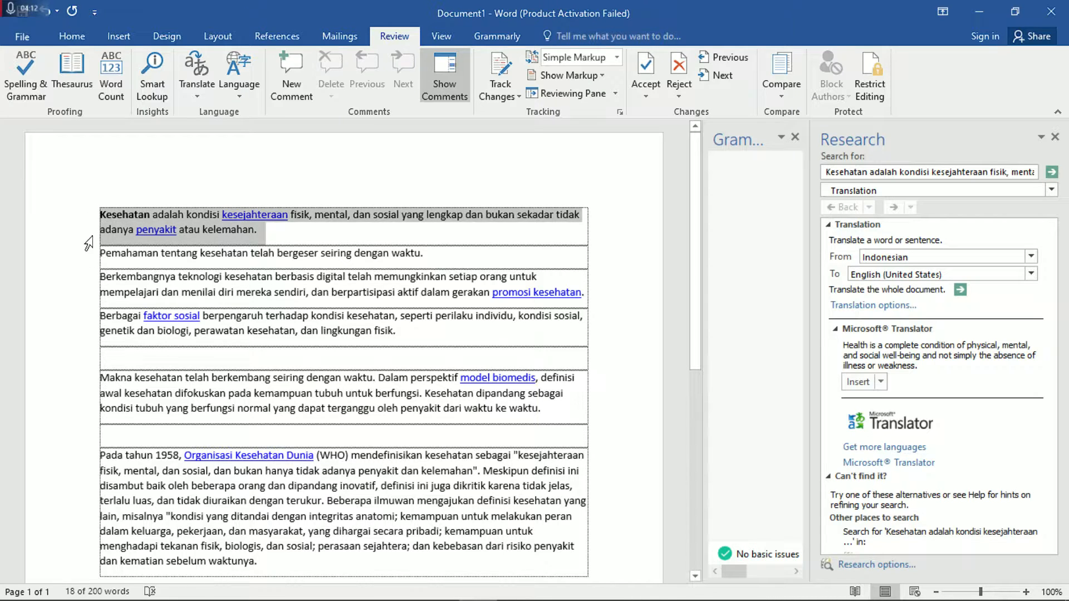
click(858, 382)
- Replace the "Berkembangnya teknologi kesehatan" paragraph with its Indonesian to English (United States) translation, keeping the next sentence in its own paragraph
drag(60, 260, 65, 279)
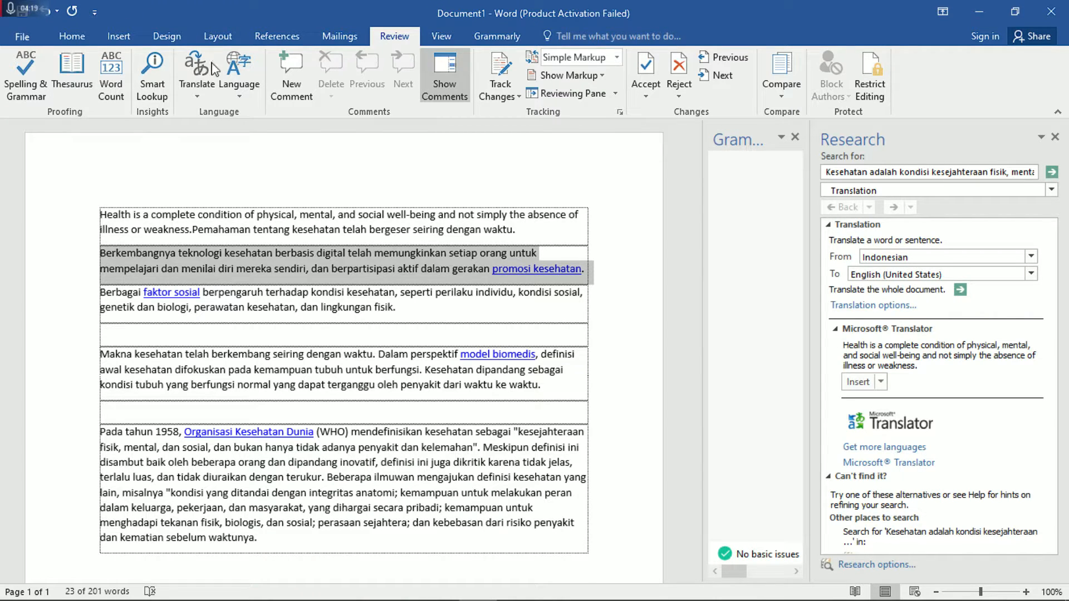
click(197, 75)
click(229, 169)
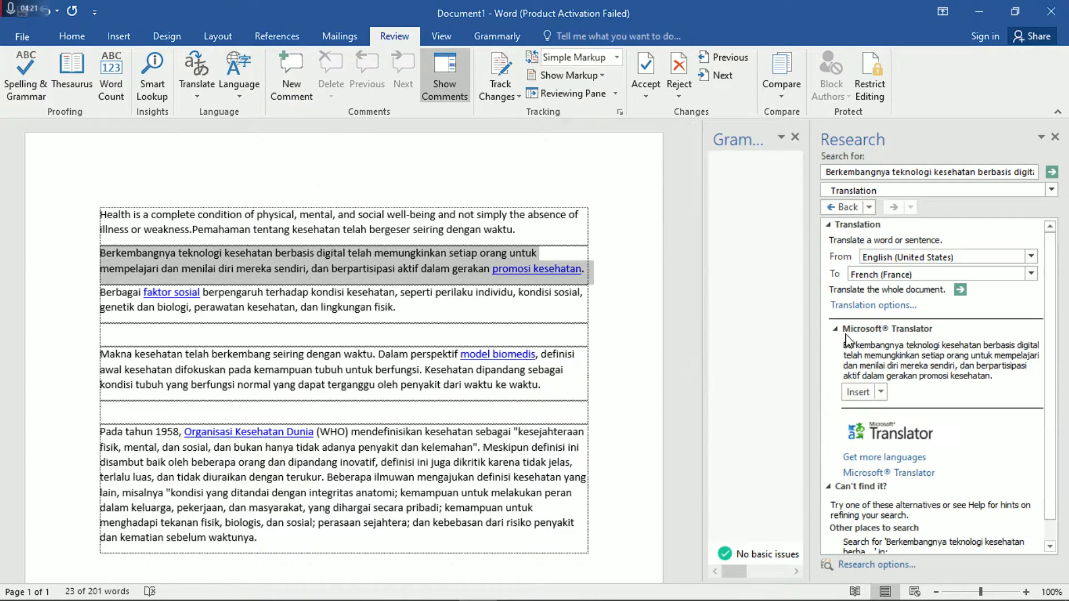
click(911, 261)
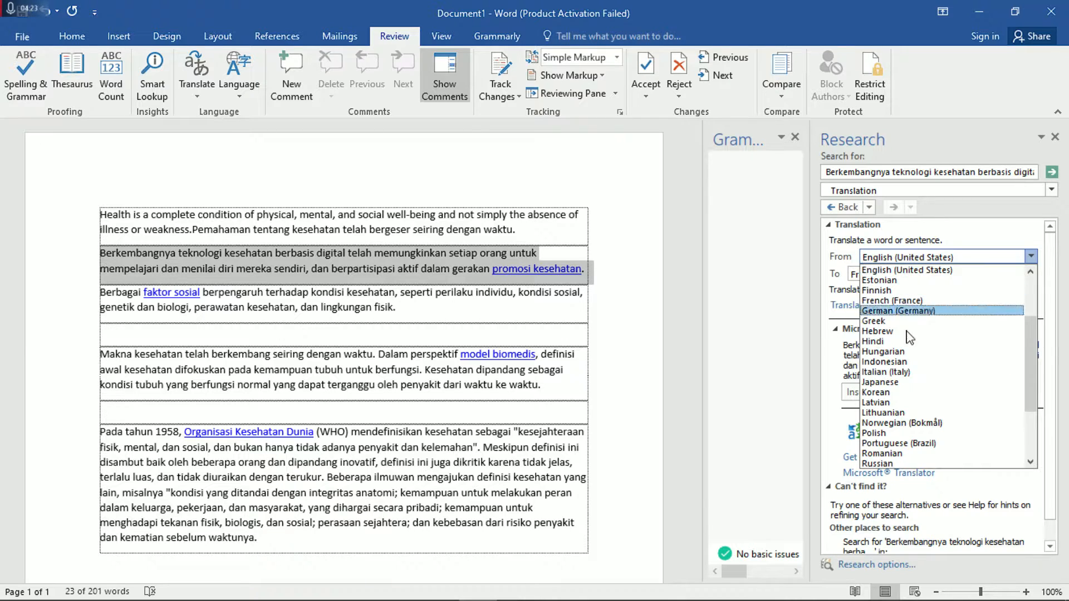
click(902, 359)
click(894, 274)
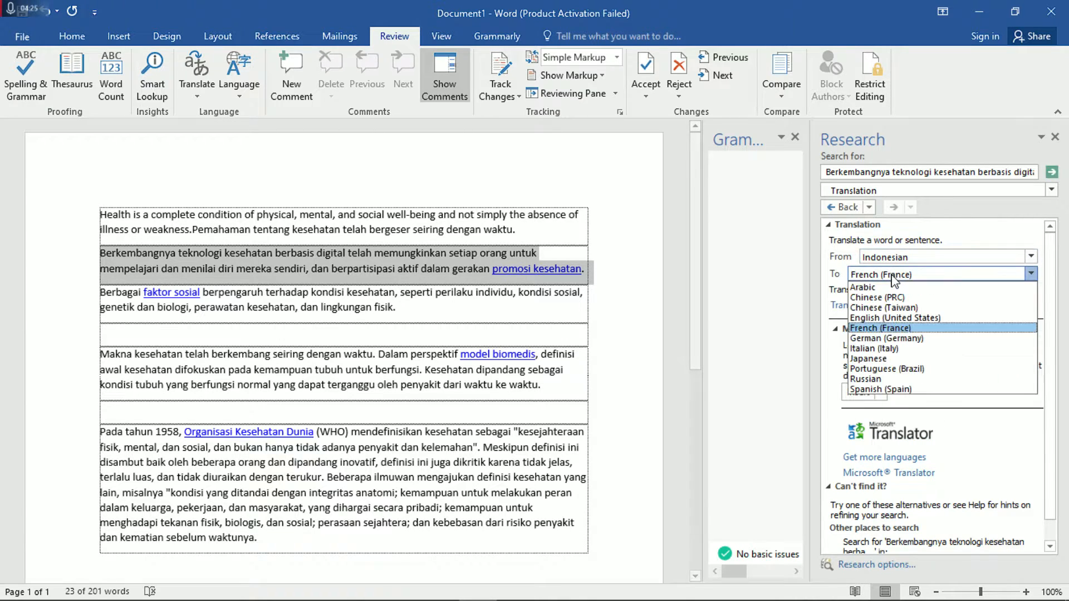
click(892, 318)
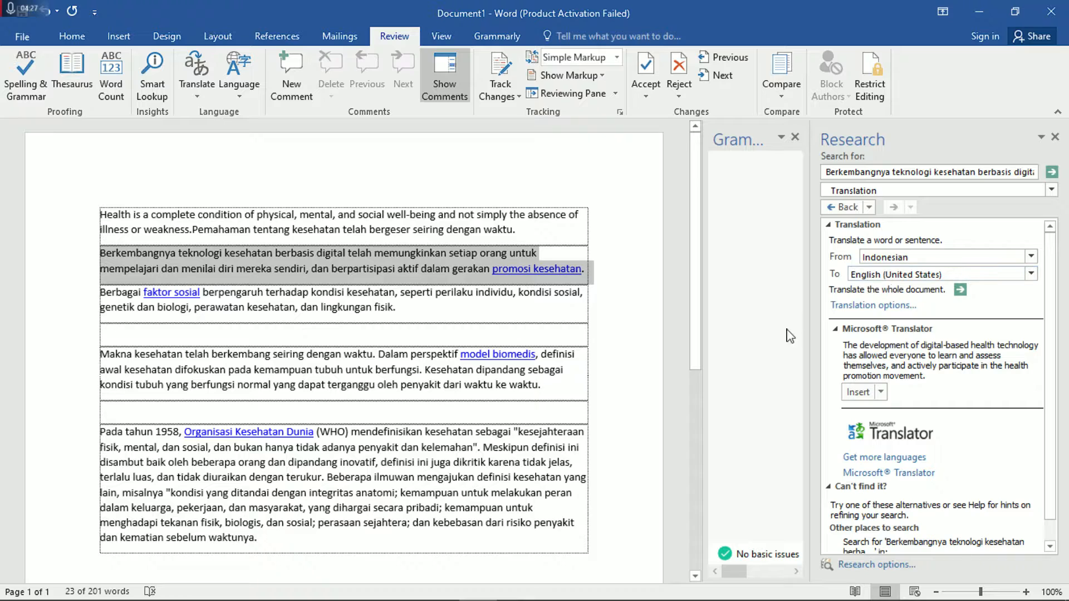
click(857, 393)
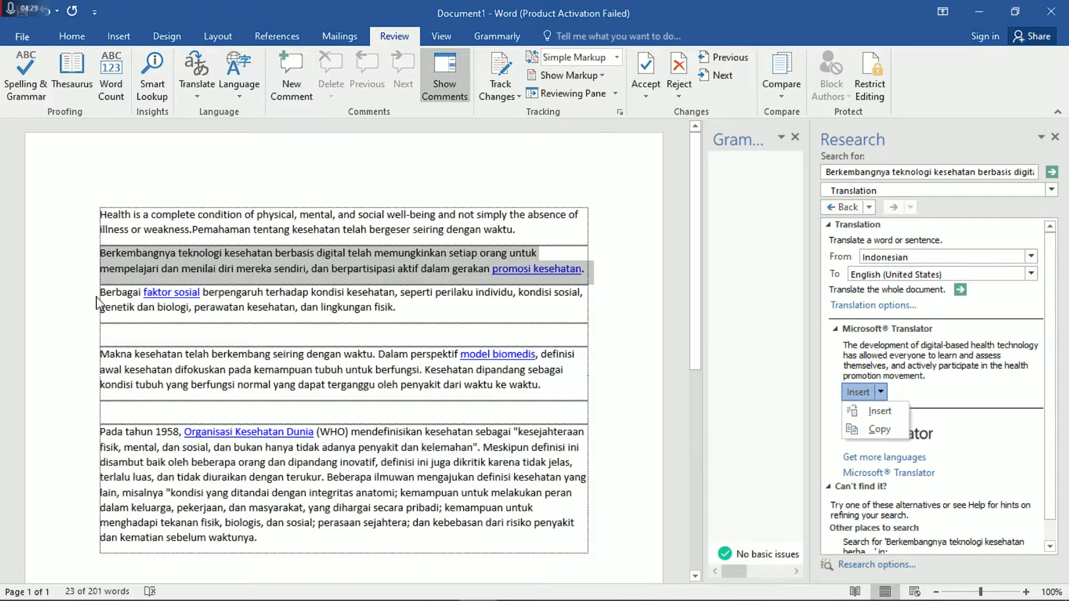
click(880, 411)
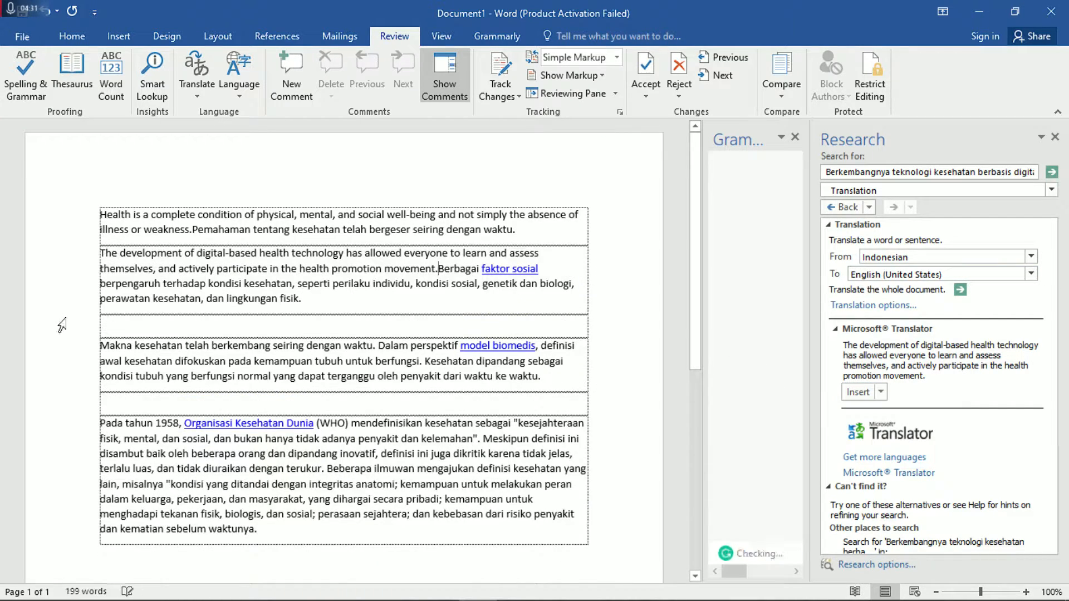
key(Return)
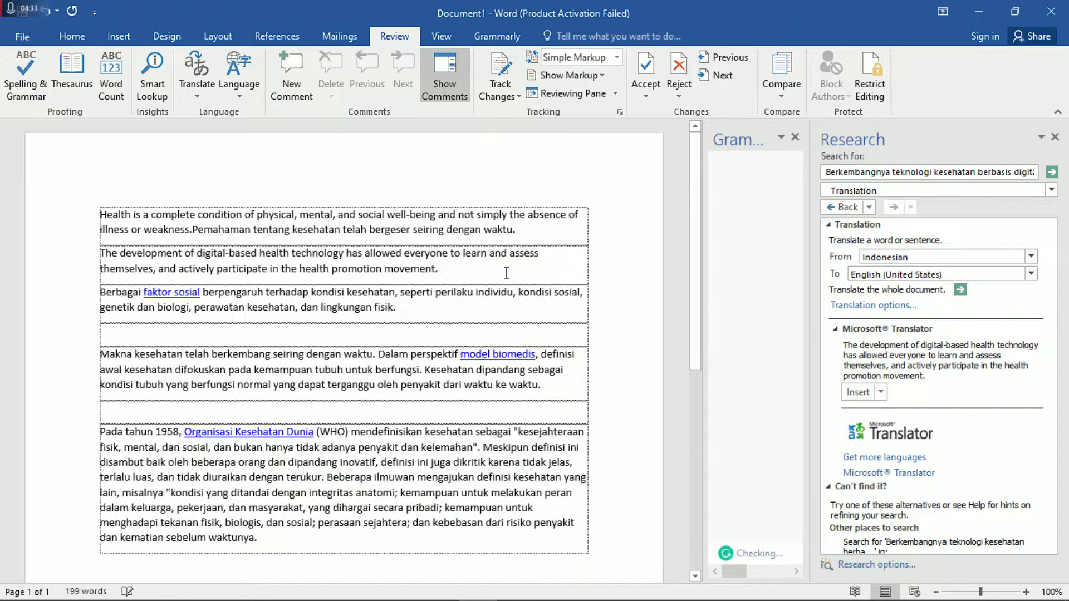
- Replace the "Berbagai faktor sosial" paragraph with its Indonesian to English (United States) translation and add a paragraph break after it
double_click(59, 301)
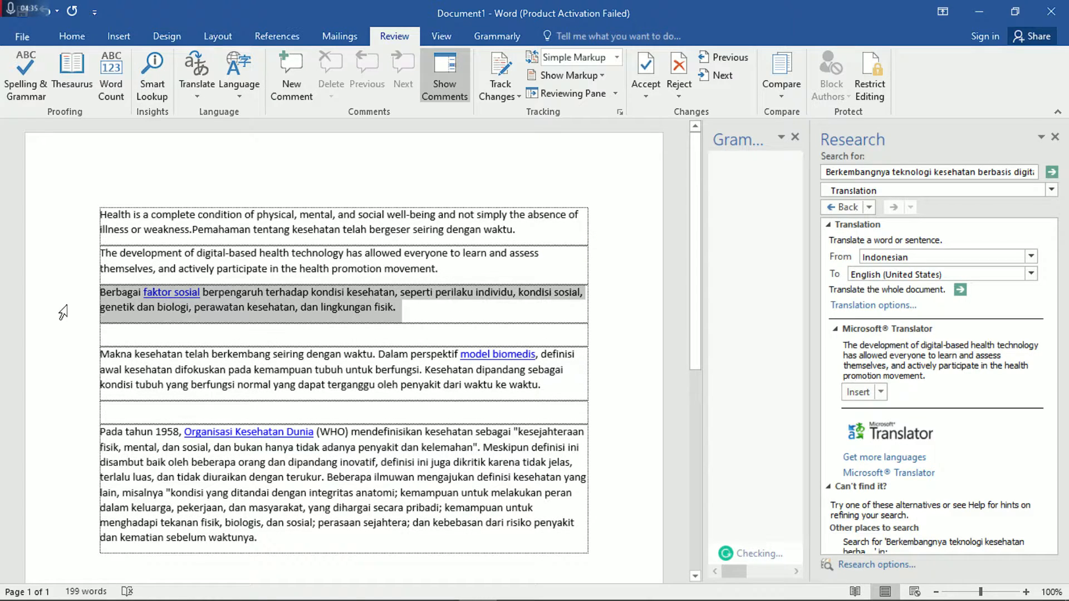
click(192, 78)
click(216, 160)
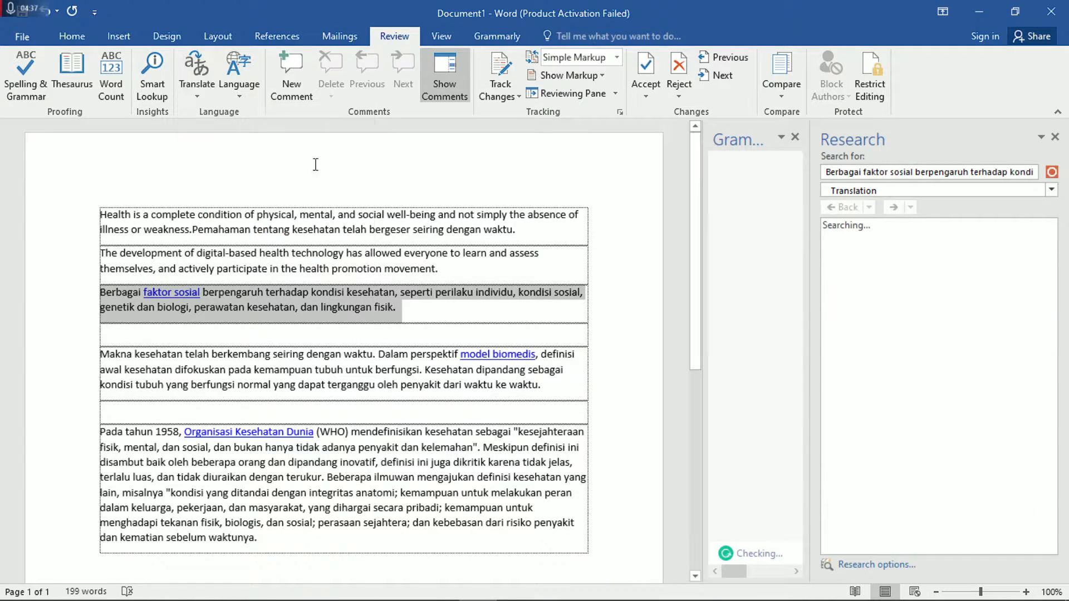
click(905, 258)
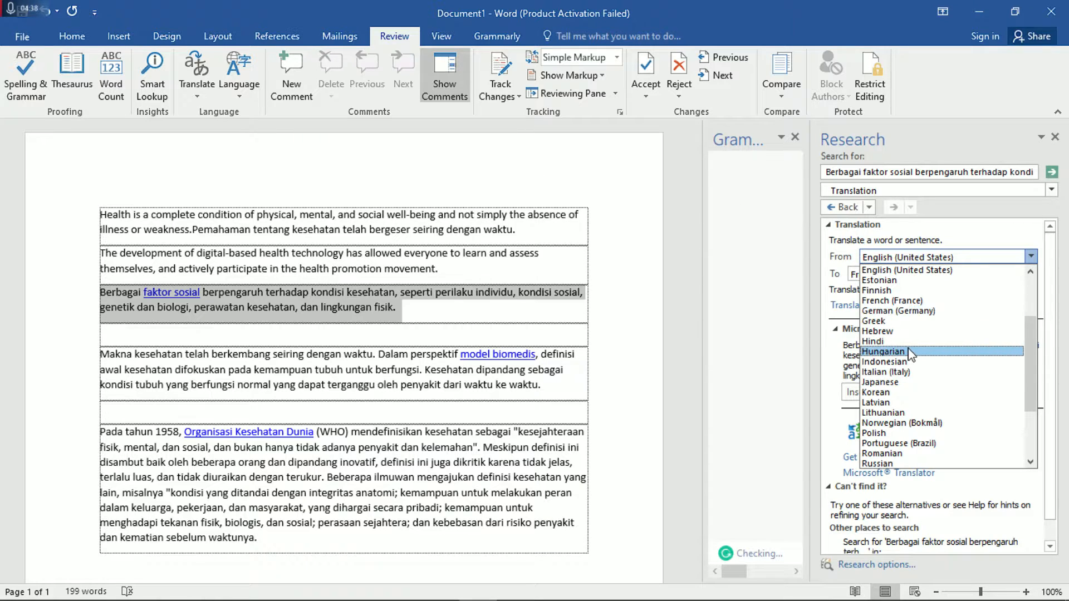
click(909, 362)
click(910, 275)
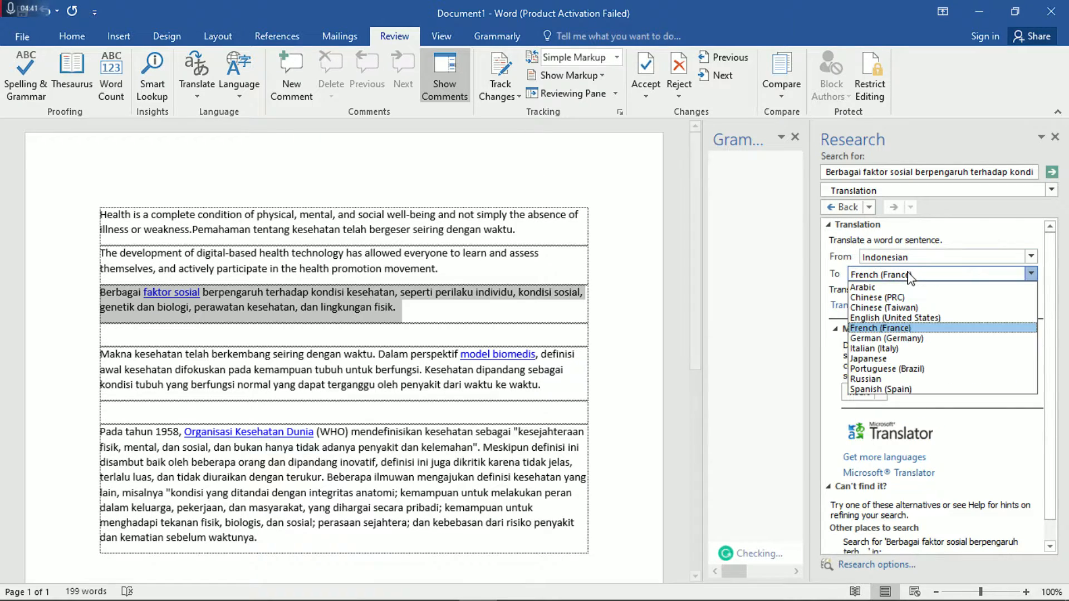
click(896, 312)
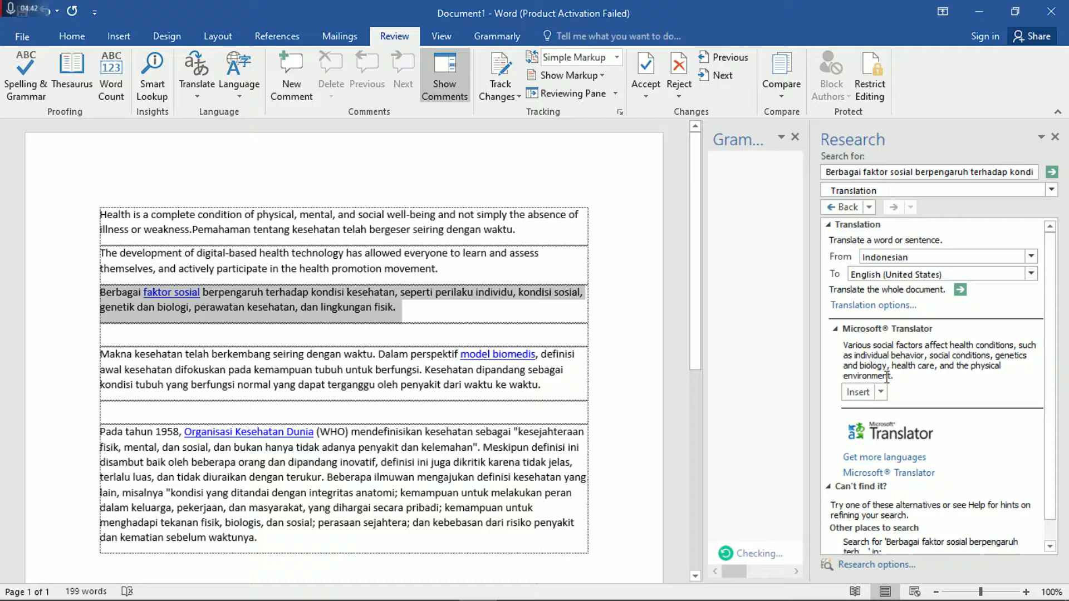
click(859, 392)
key(Return)
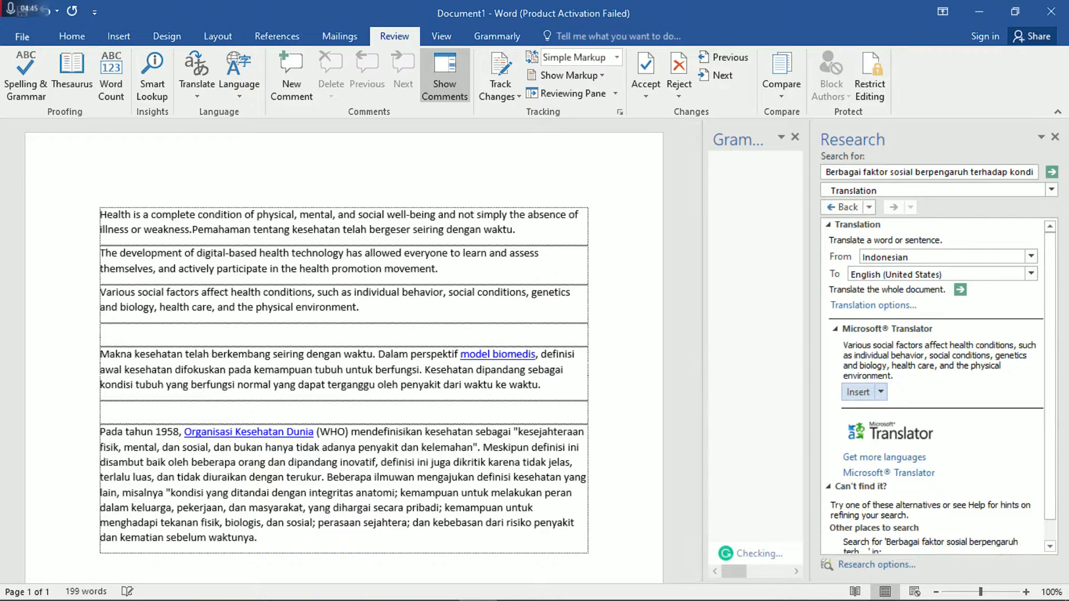
- Join the split sentences above the first empty line back into one paragraph and justify it
key(Delete)
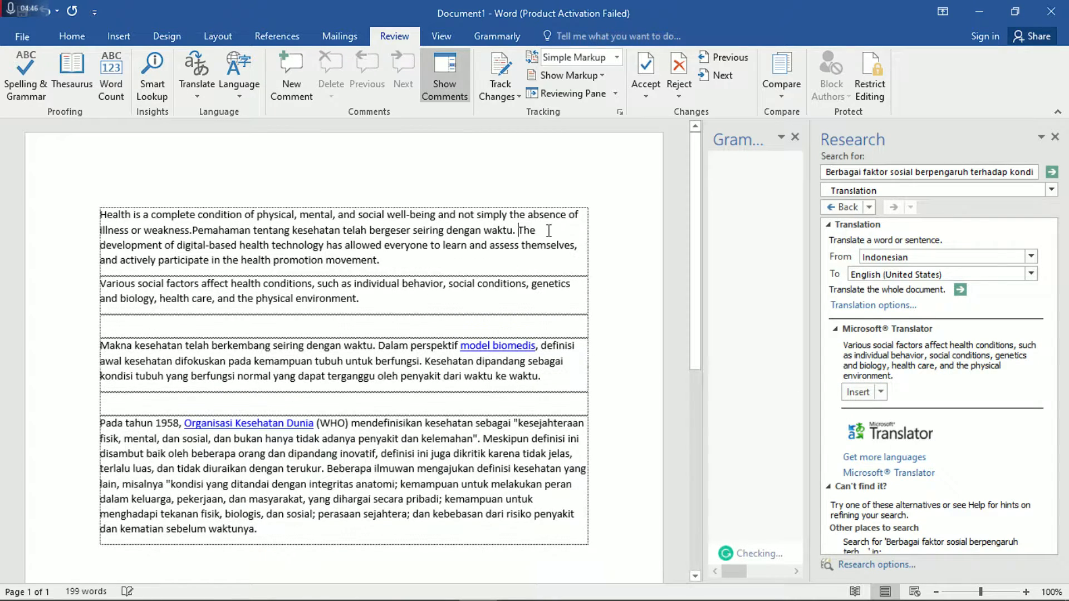
key(Delete)
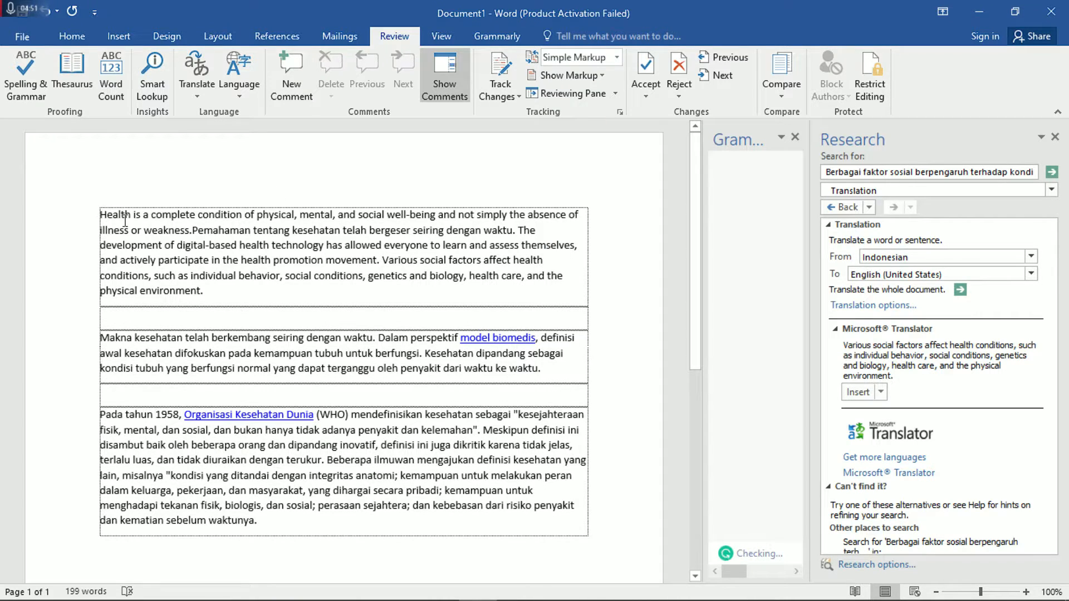
drag(68, 225, 89, 299)
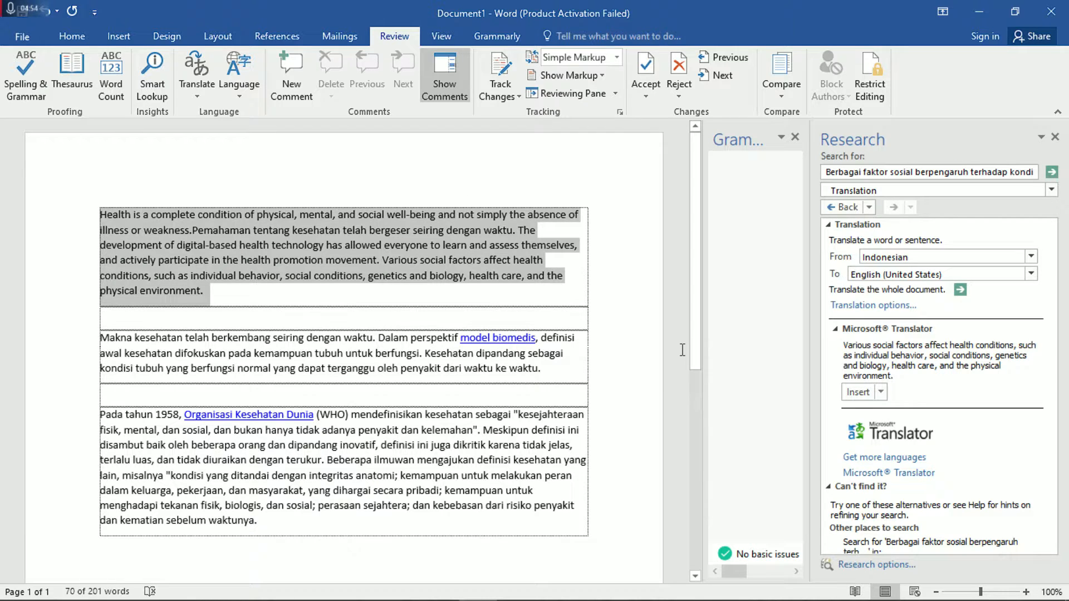
key(ctrl+j)
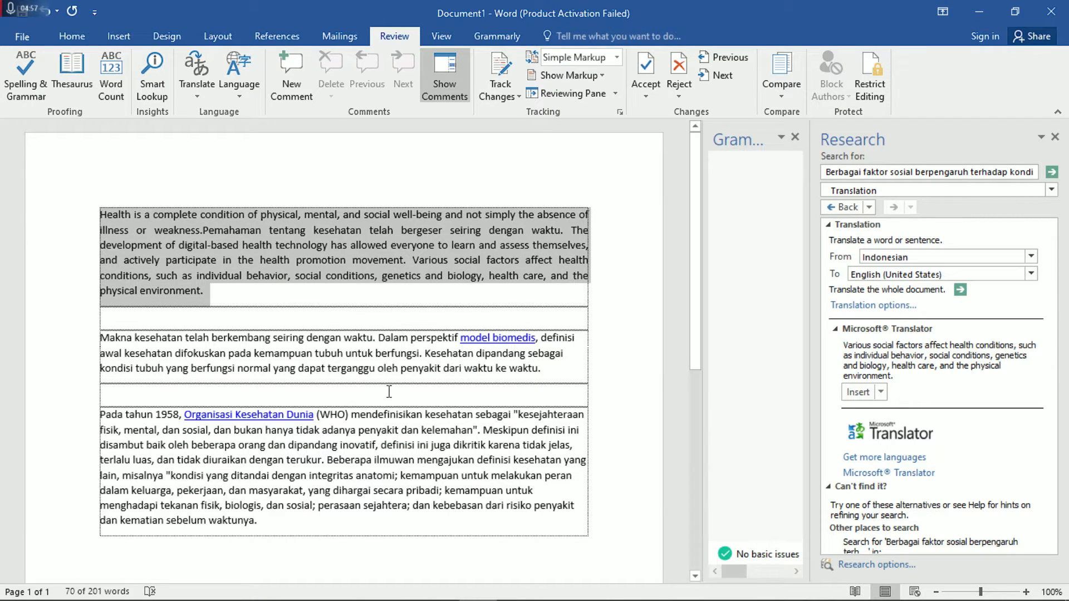
- Translate the "Makna kesehatan" paragraph from Indonesian to English (United States)
click(254, 337)
drag(83, 338, 86, 378)
click(203, 64)
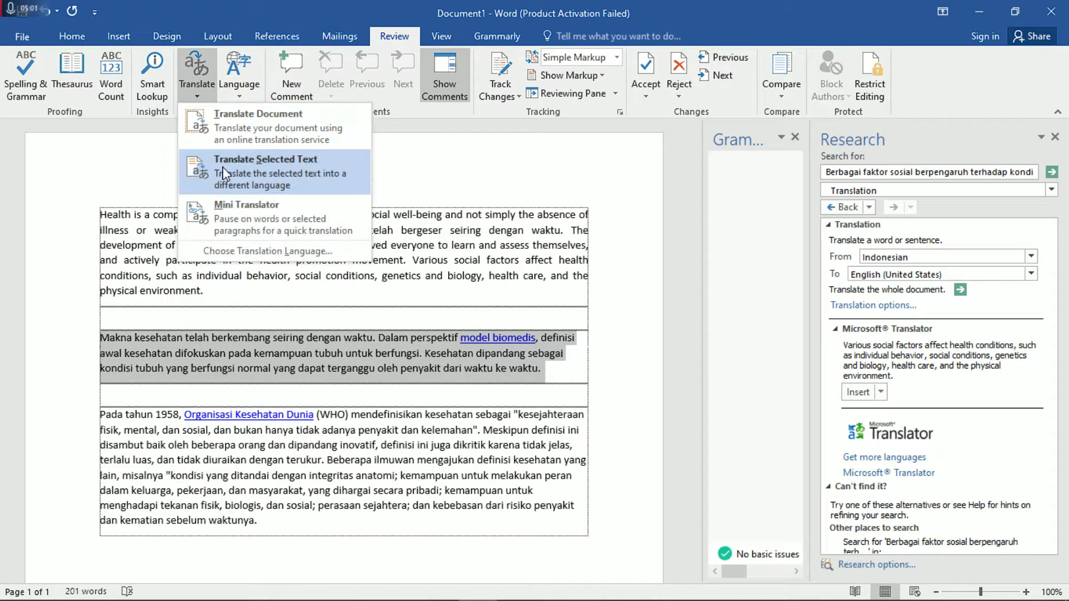
click(262, 165)
click(907, 261)
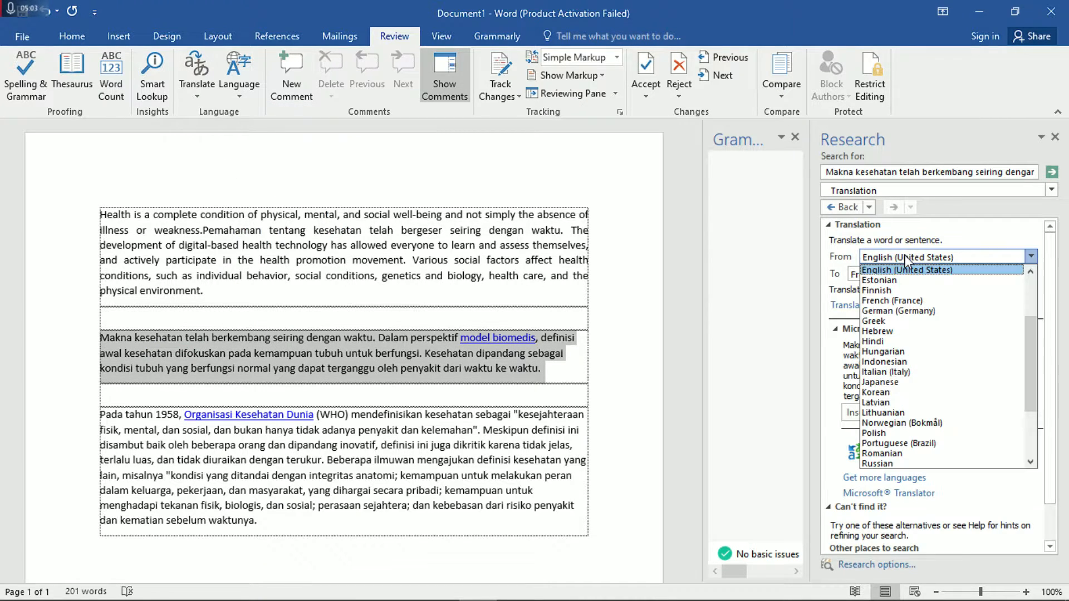
click(907, 361)
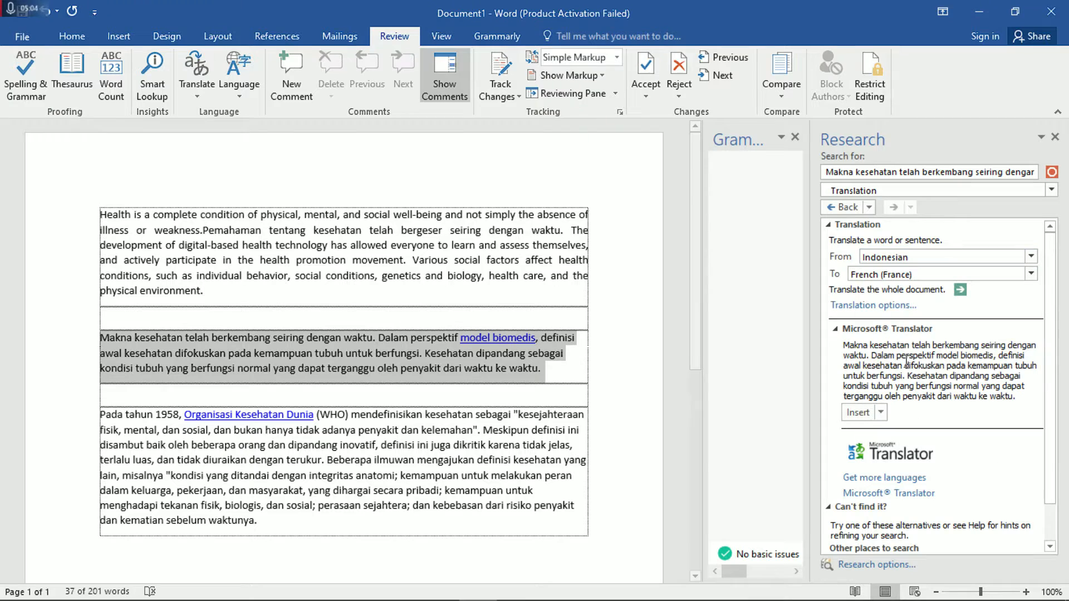
click(896, 274)
click(895, 324)
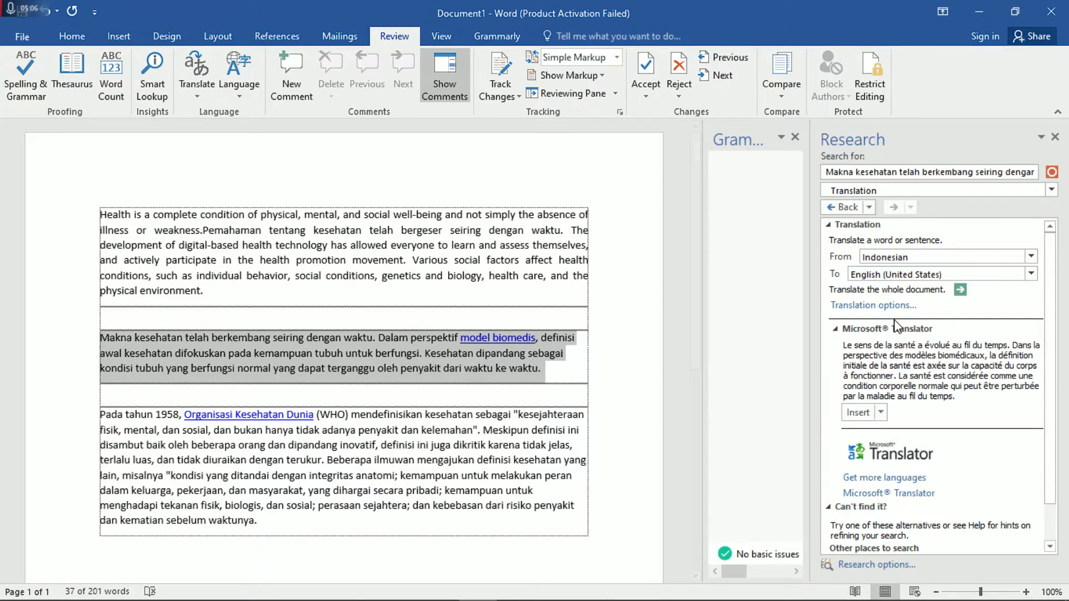
- Insert the English translation in a new paragraph directly below the Indonesian "Makna kesehatan" paragraph
click(857, 401)
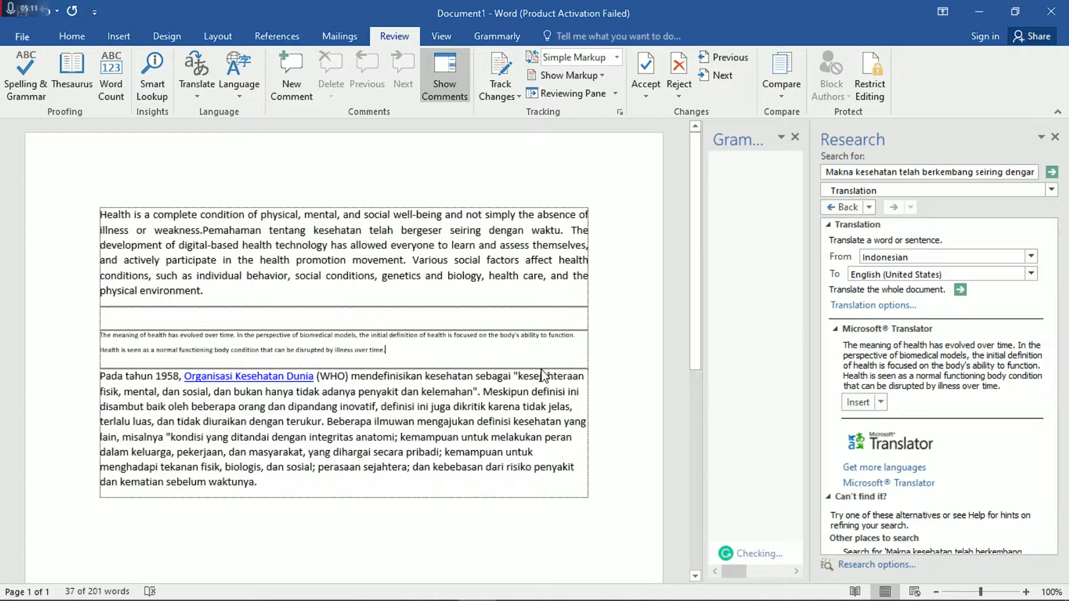
key(ctrl+z)
click(570, 376)
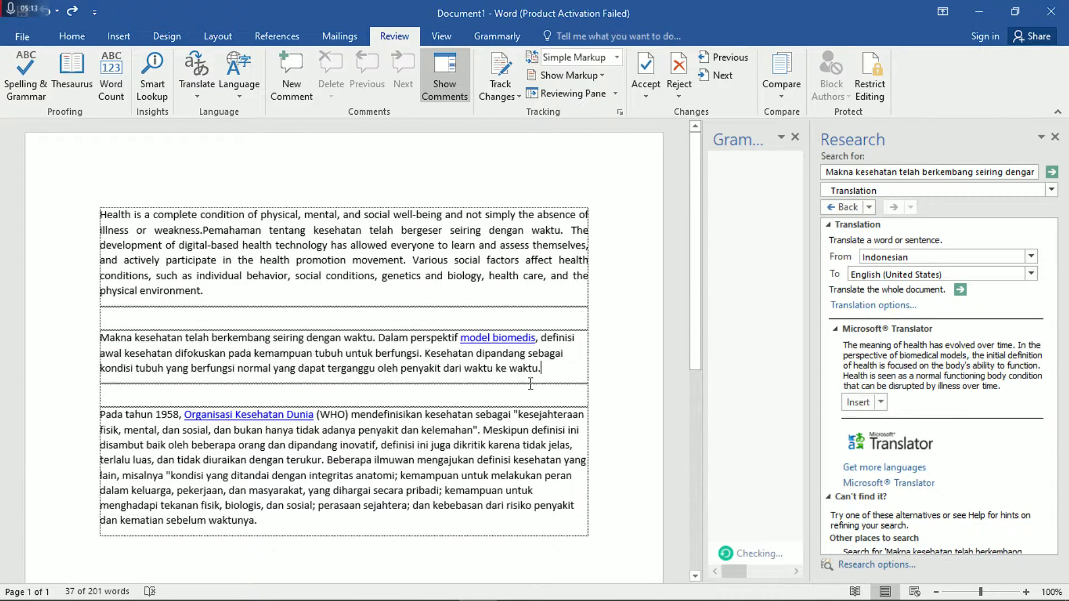
key(Return)
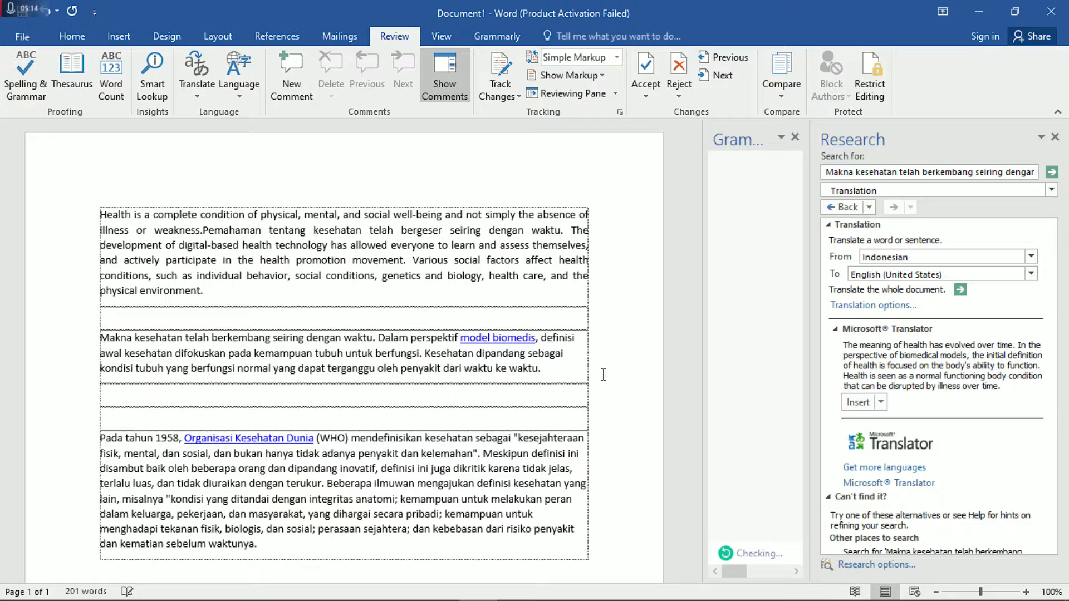
click(857, 402)
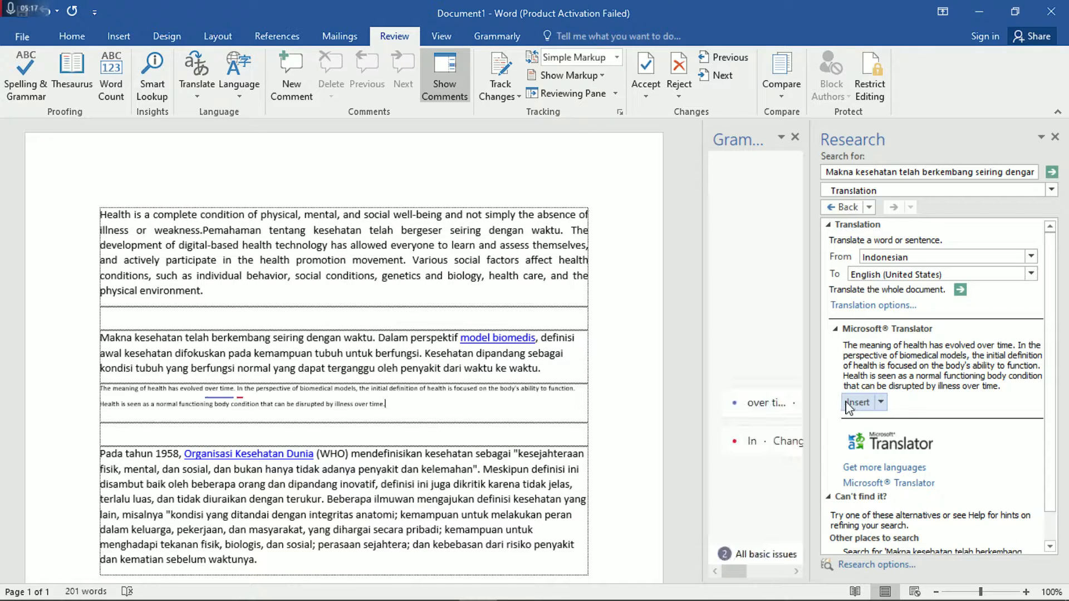
- Remove the superscript formatting from the inserted "The meaning of health" translation and delete the Indonesian original above it
drag(407, 412, 61, 390)
click(71, 36)
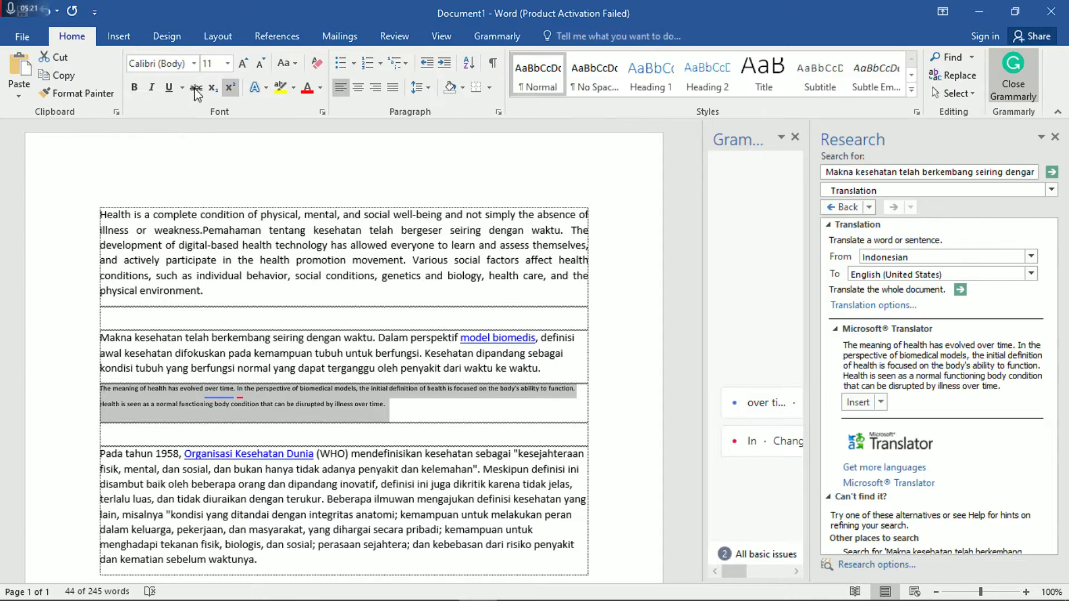
click(230, 87)
click(240, 260)
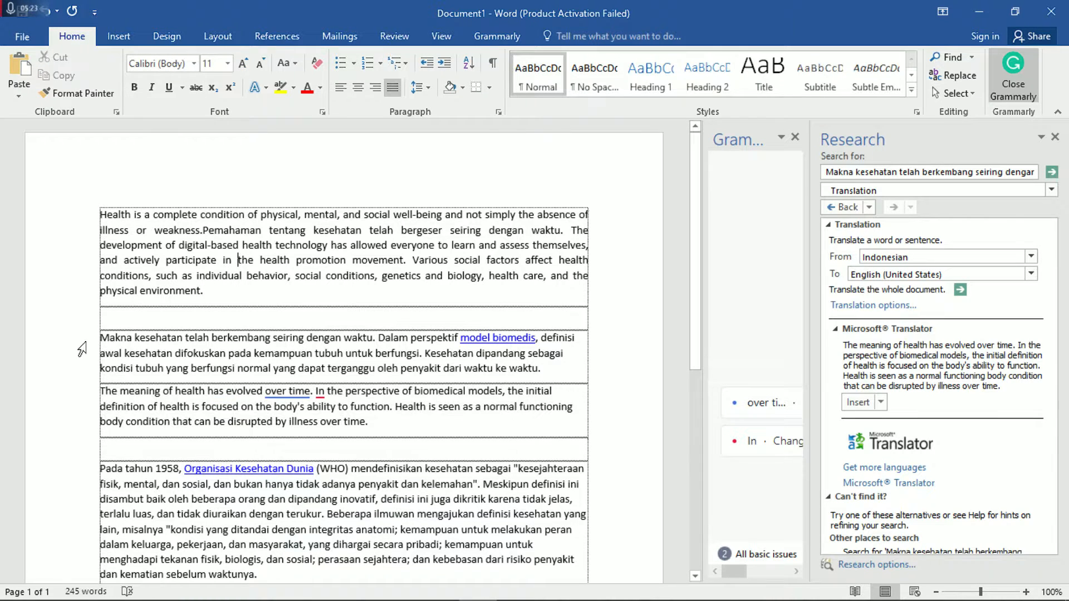
drag(81, 341, 84, 372)
key(Delete)
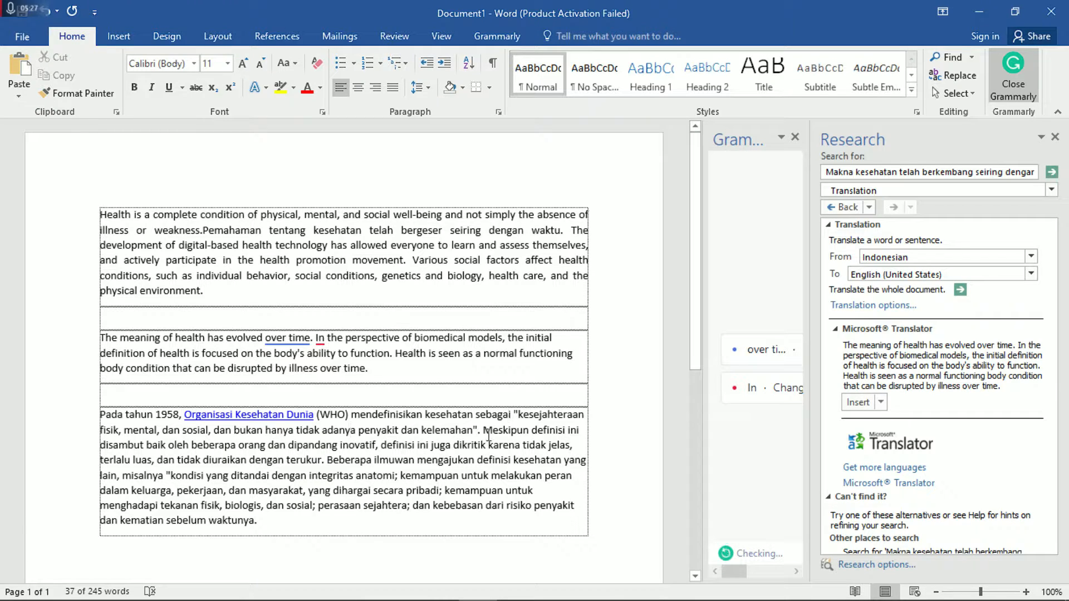
- Split the "Pada tahun 1958" paragraph into three, with breaks before "Meskipun definisi" and "Beberapa ilmuwan"
key(Return)
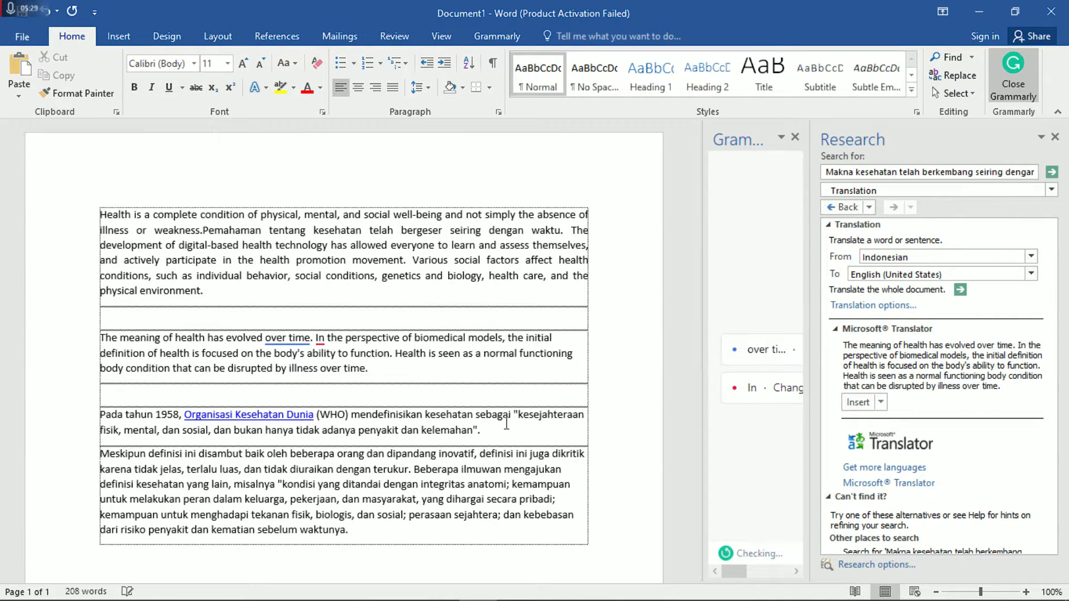
click(415, 469)
key(Return)
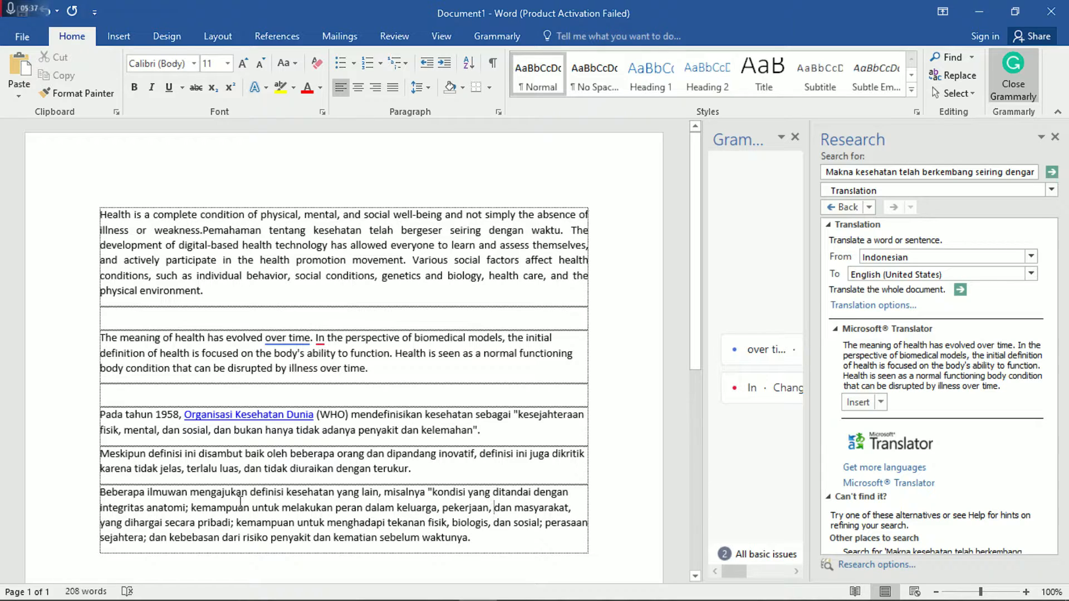
- Replace the "Pada tahun 1958" paragraph with its Indonesian to English (United States) translation
double_click(35, 431)
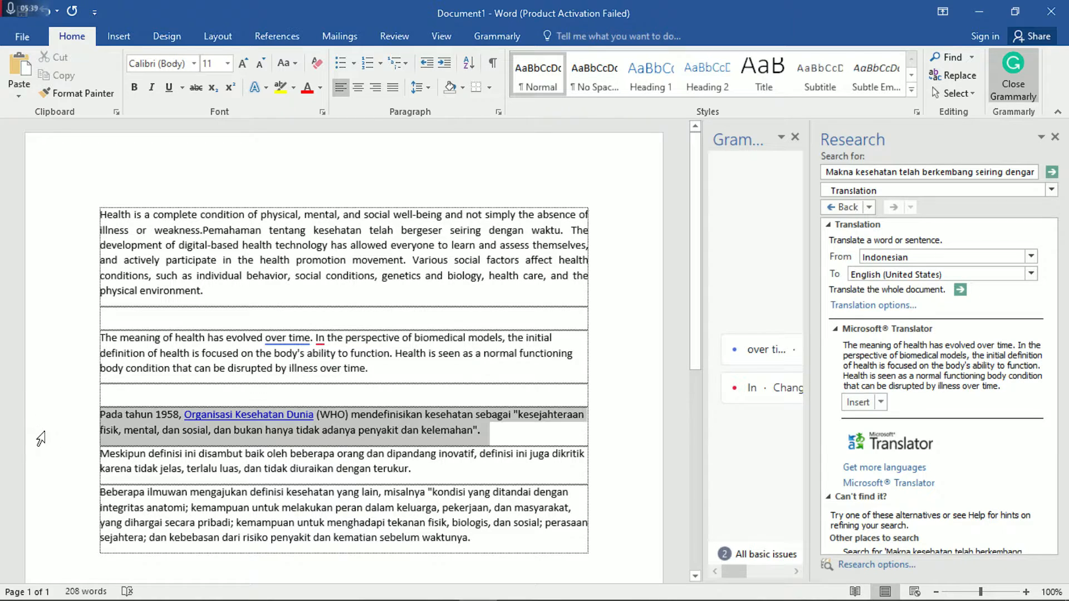
click(339, 36)
click(394, 36)
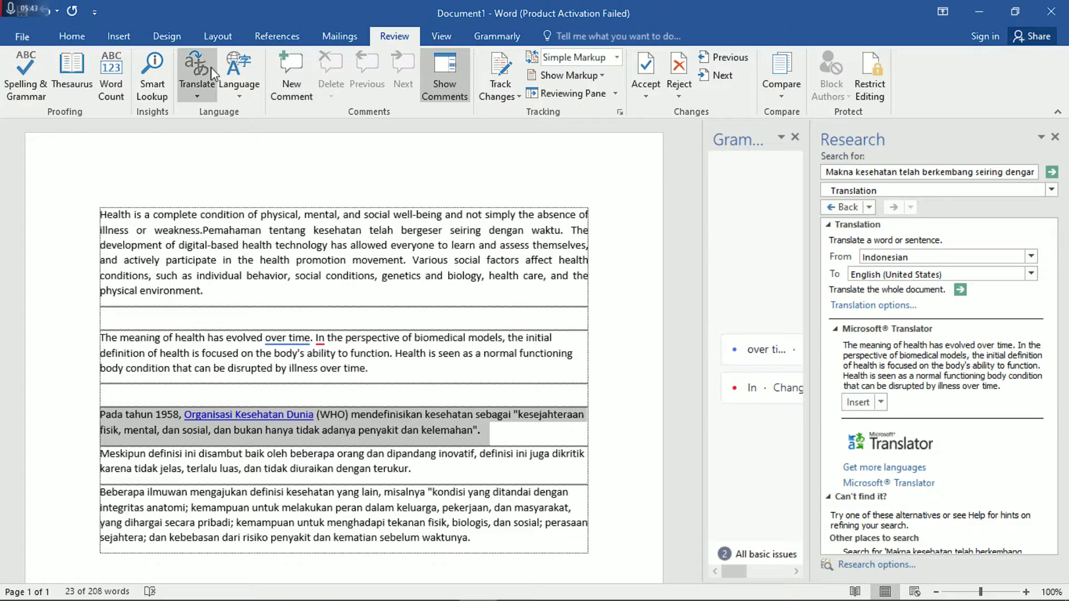
click(197, 83)
click(251, 162)
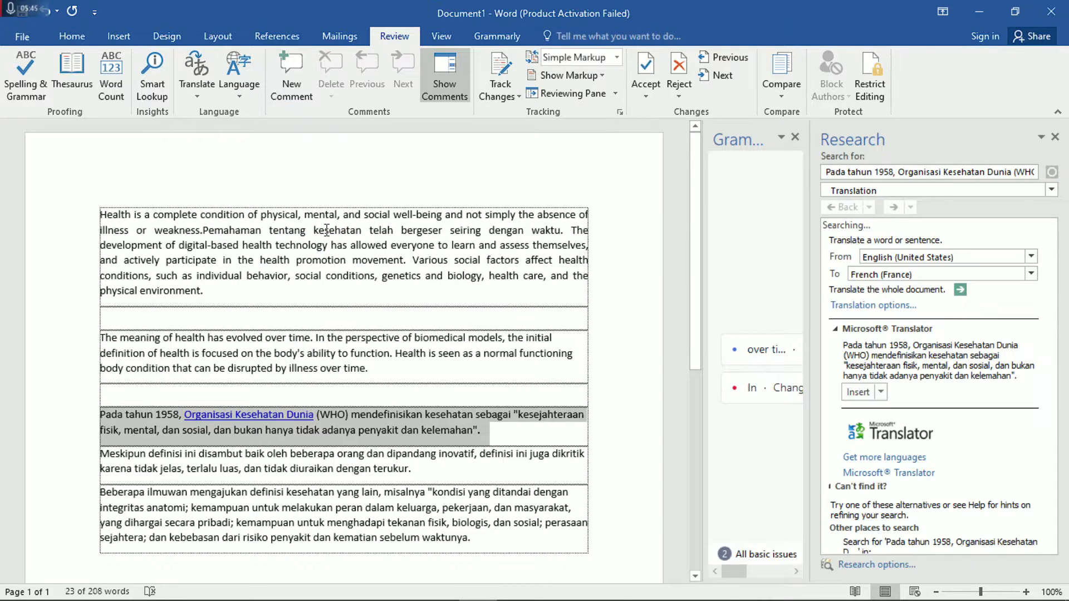
click(880, 257)
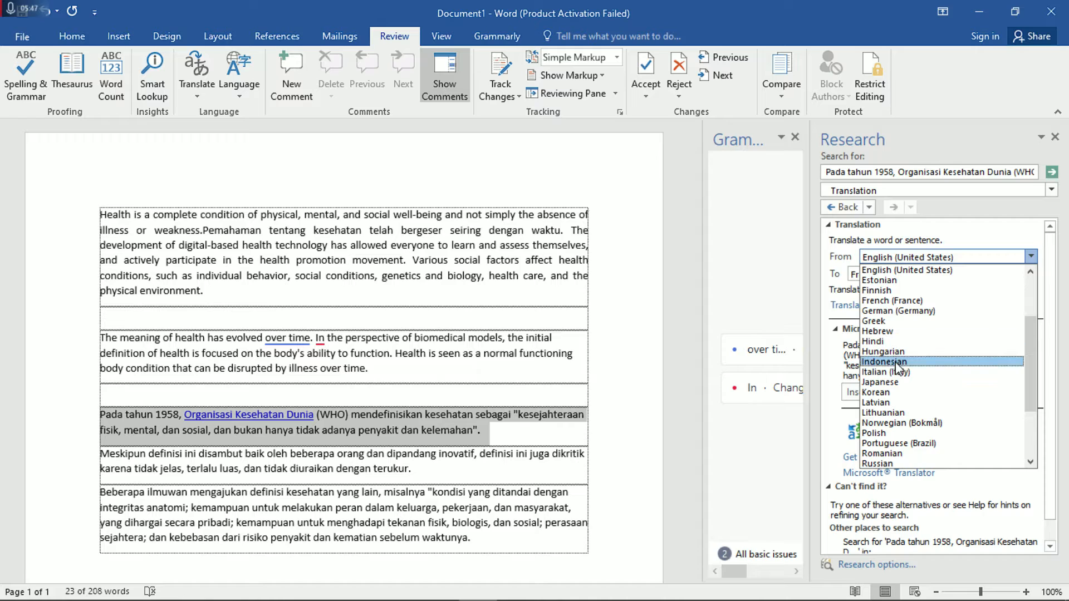
click(891, 367)
click(885, 275)
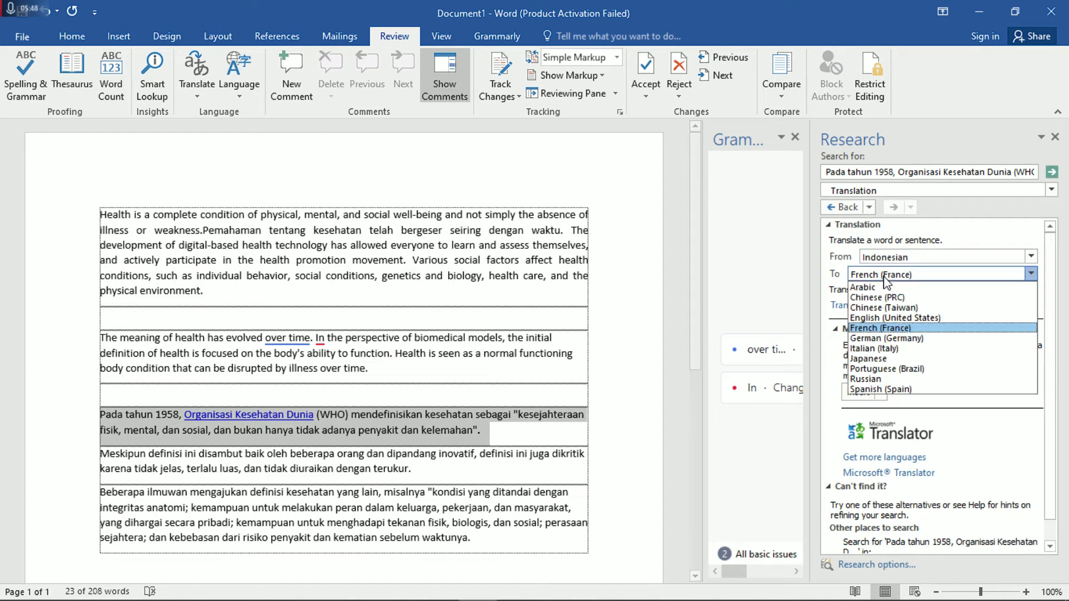
click(889, 318)
click(855, 385)
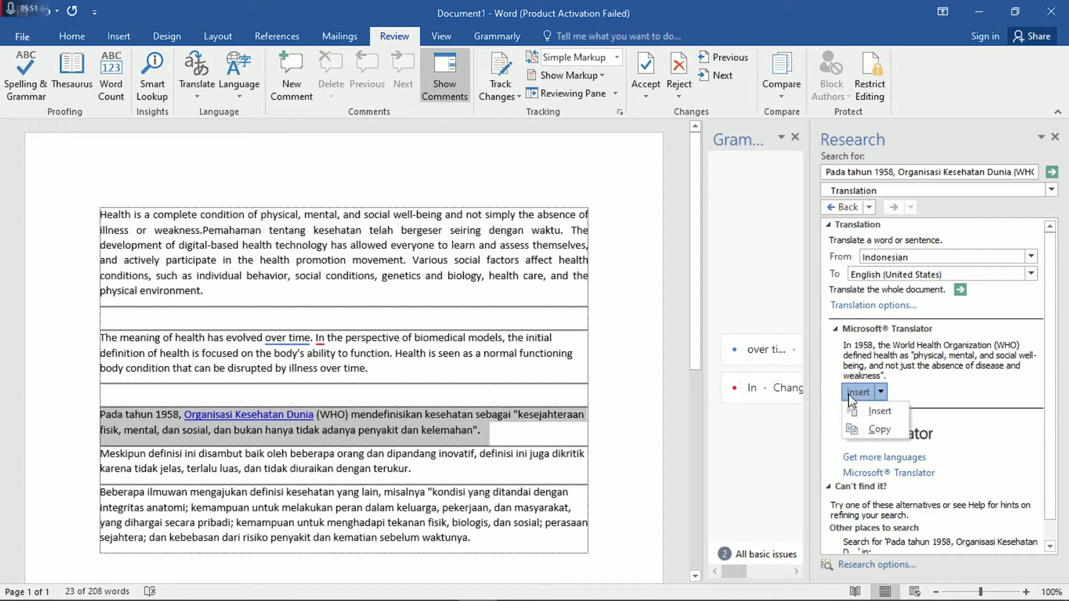
click(854, 410)
- Replace the "Meskipun definisi ini" paragraph with its Indonesian to English (United States) translation
scroll(159, 409, down, 1)
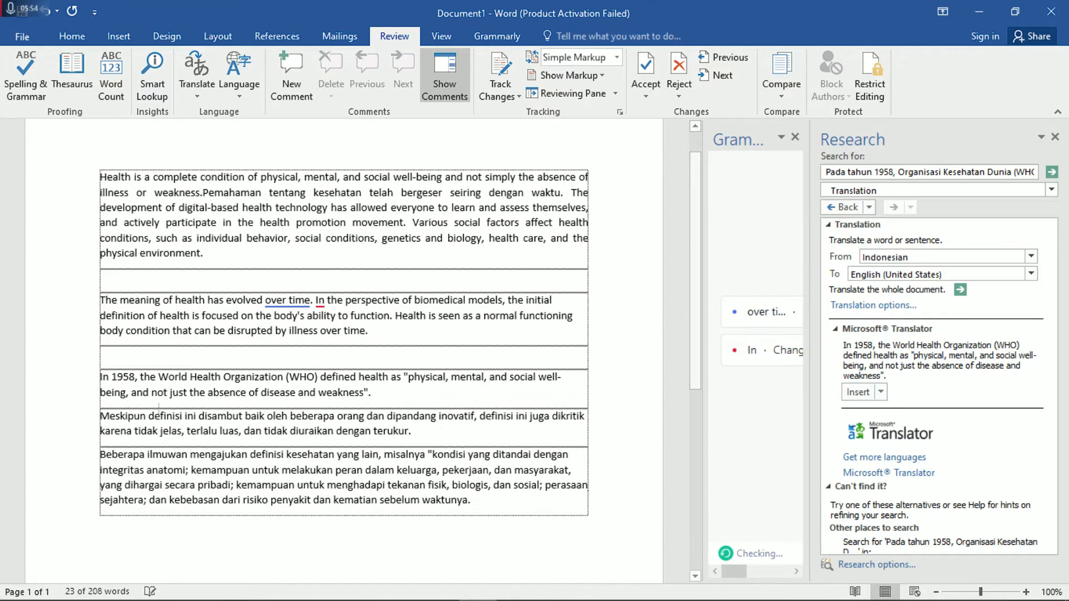
triple_click(420, 431)
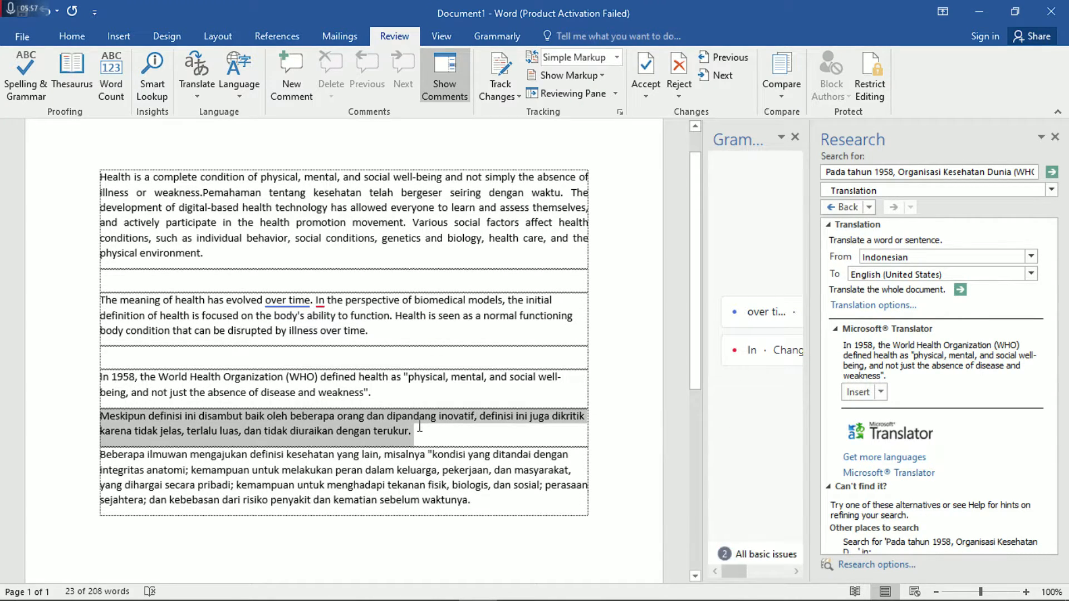
click(196, 76)
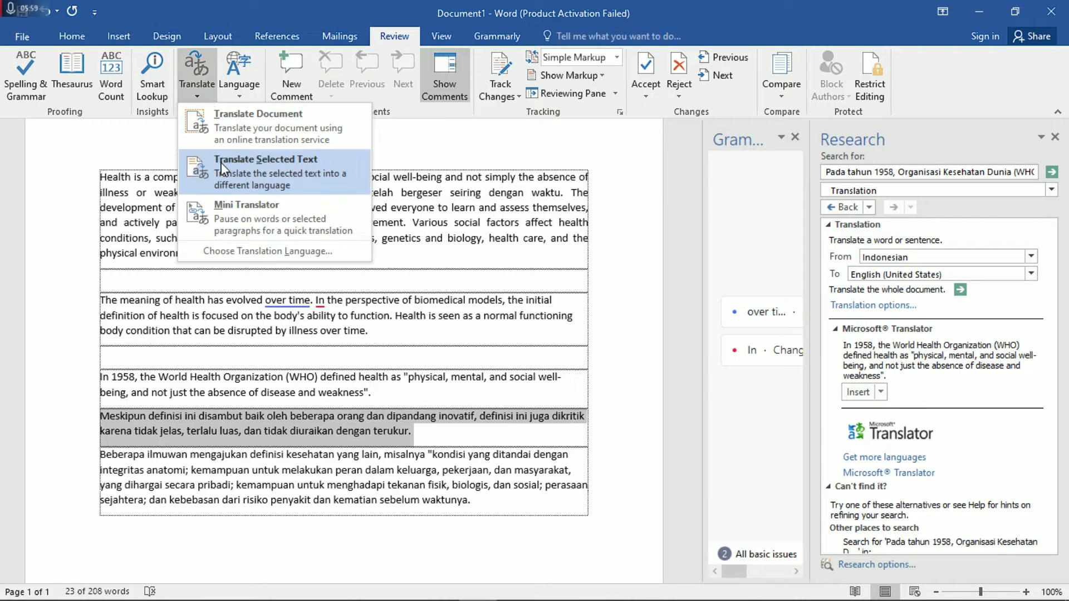
click(262, 159)
click(1031, 257)
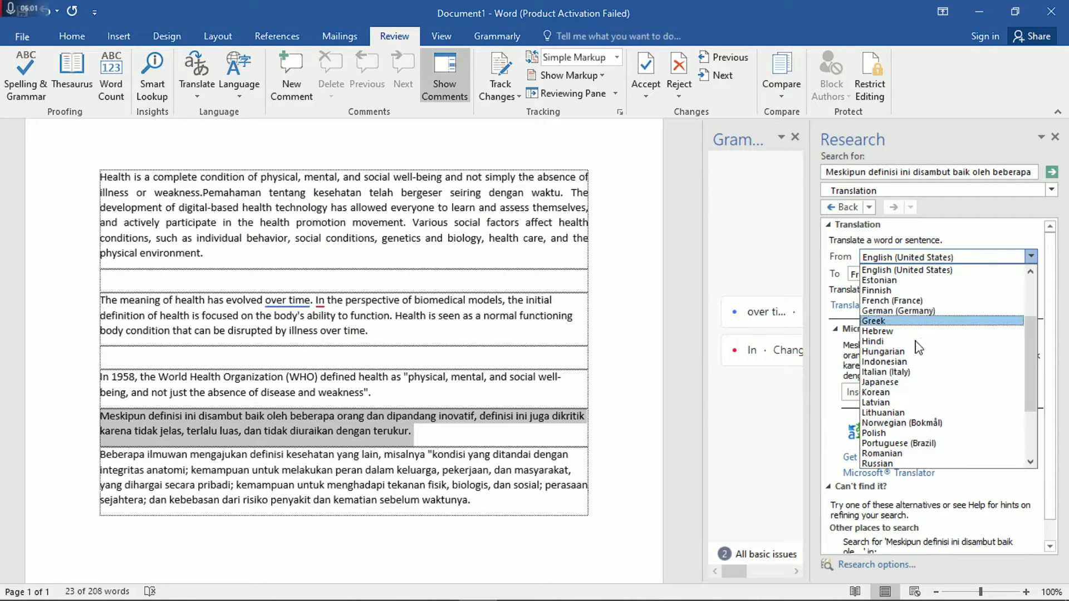
click(915, 365)
click(903, 274)
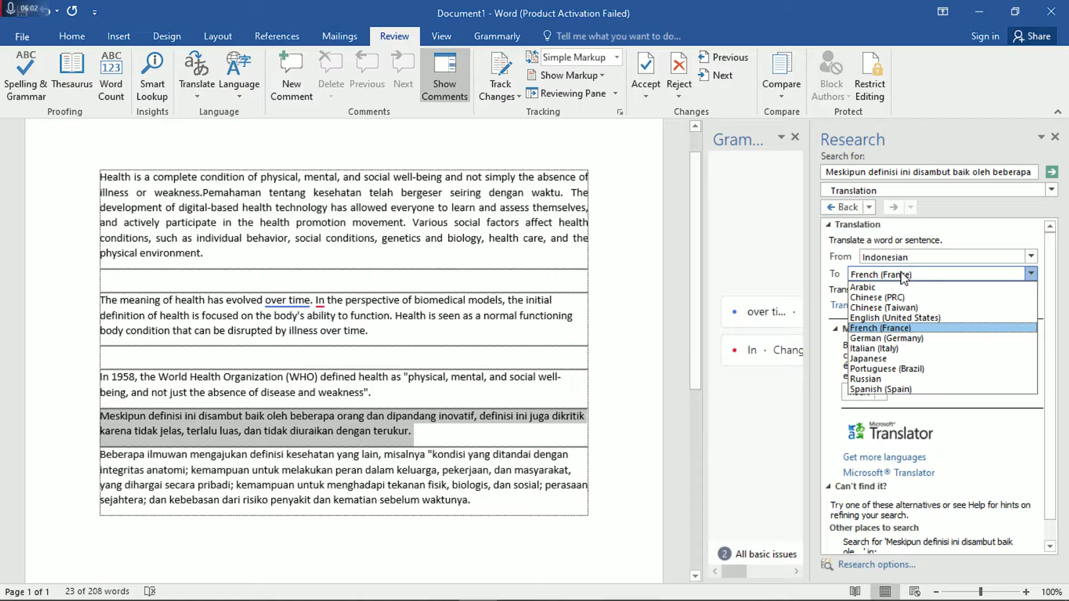
click(895, 319)
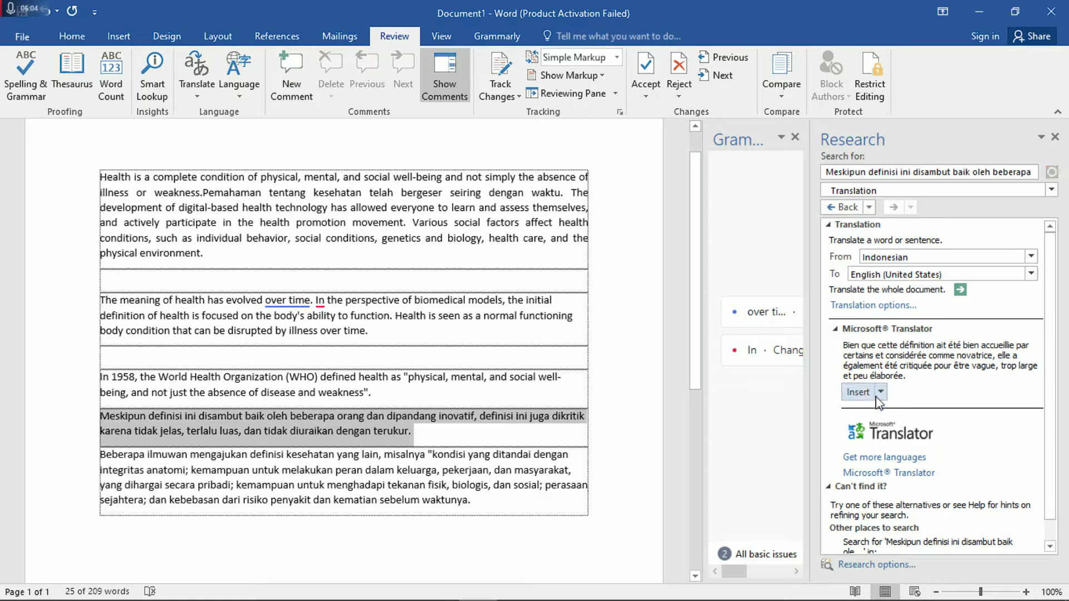
click(858, 382)
- Replace the "Beberapa ilmuwan" paragraph with its Indonesian to English (United States) translation
drag(72, 462, 72, 504)
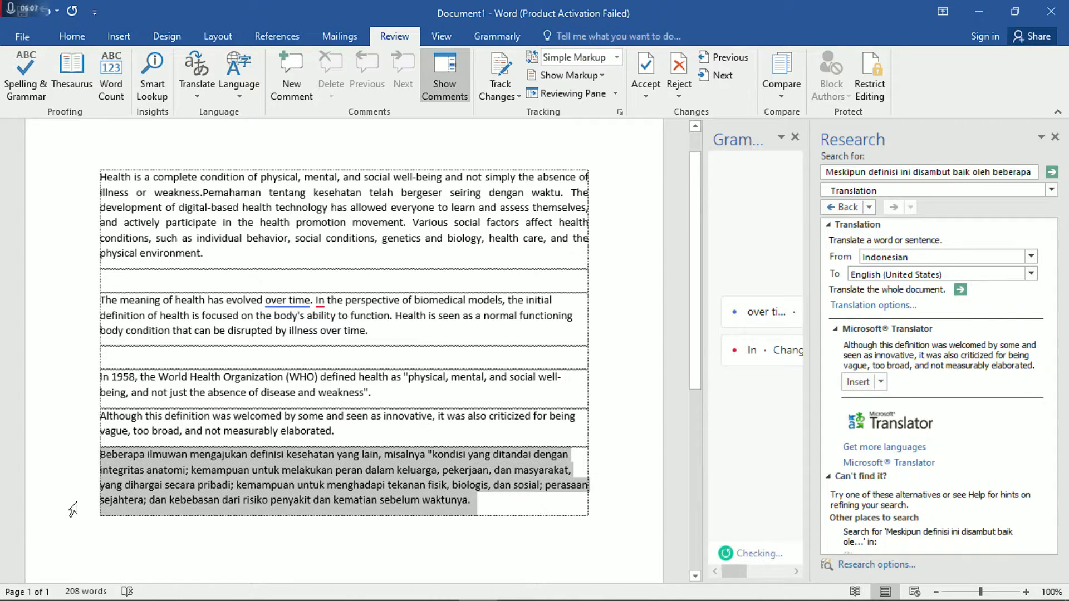
click(198, 89)
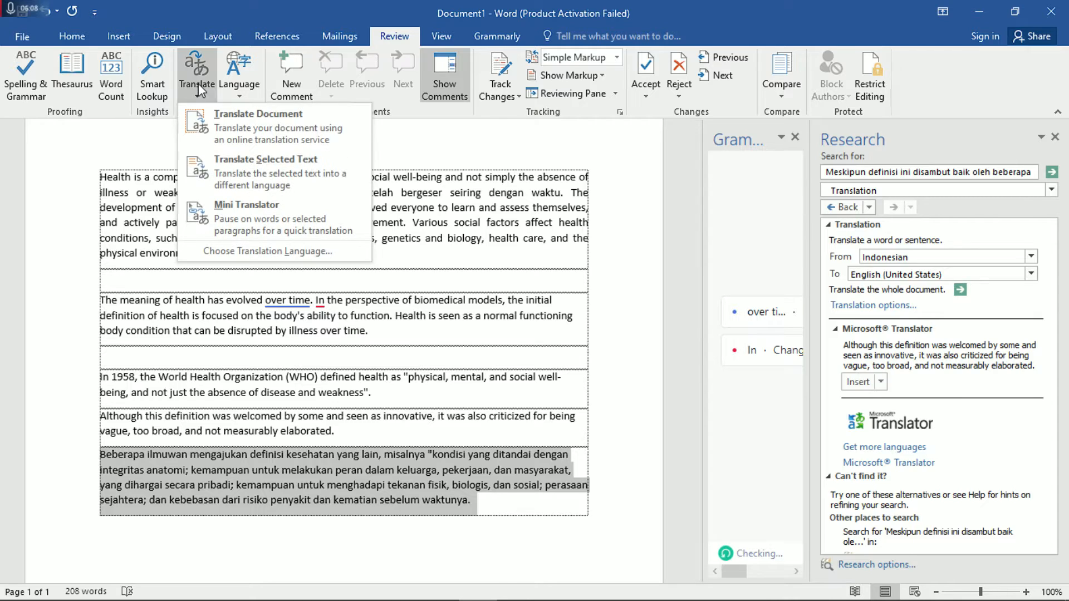
click(226, 164)
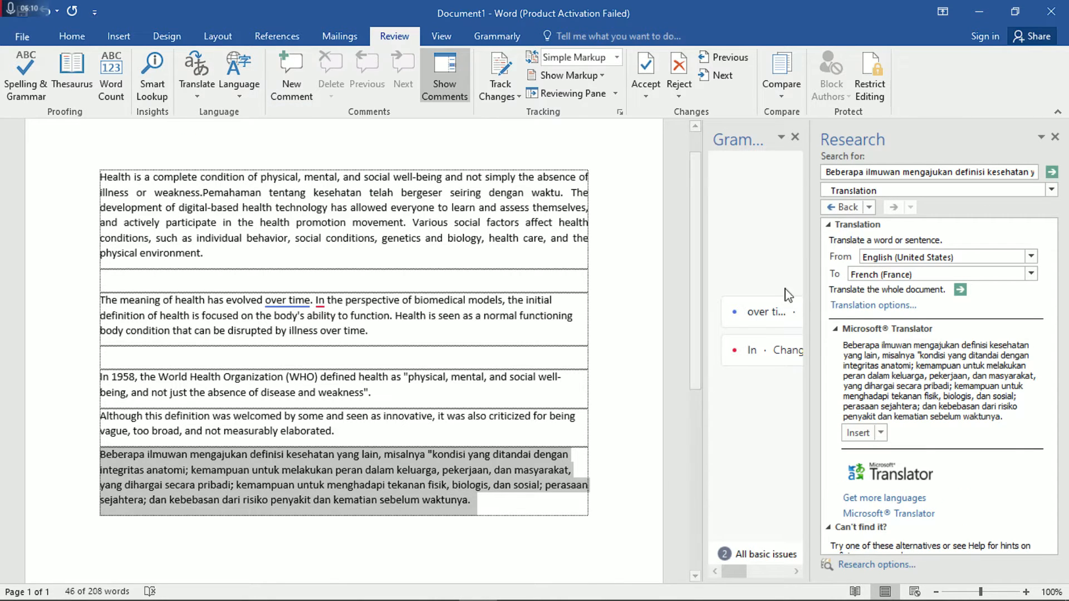
click(885, 258)
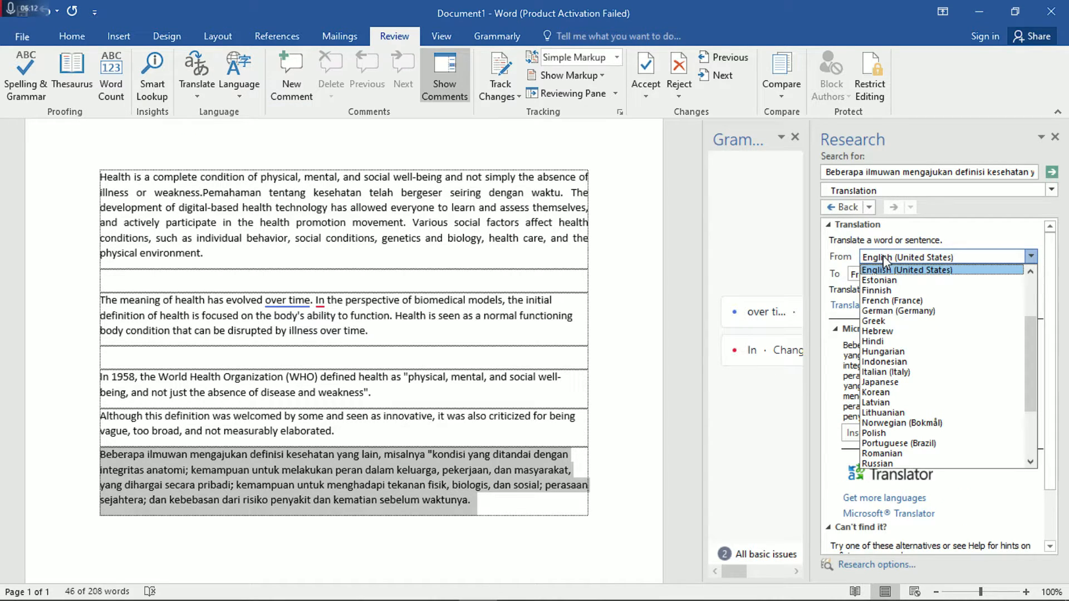
click(891, 361)
click(898, 274)
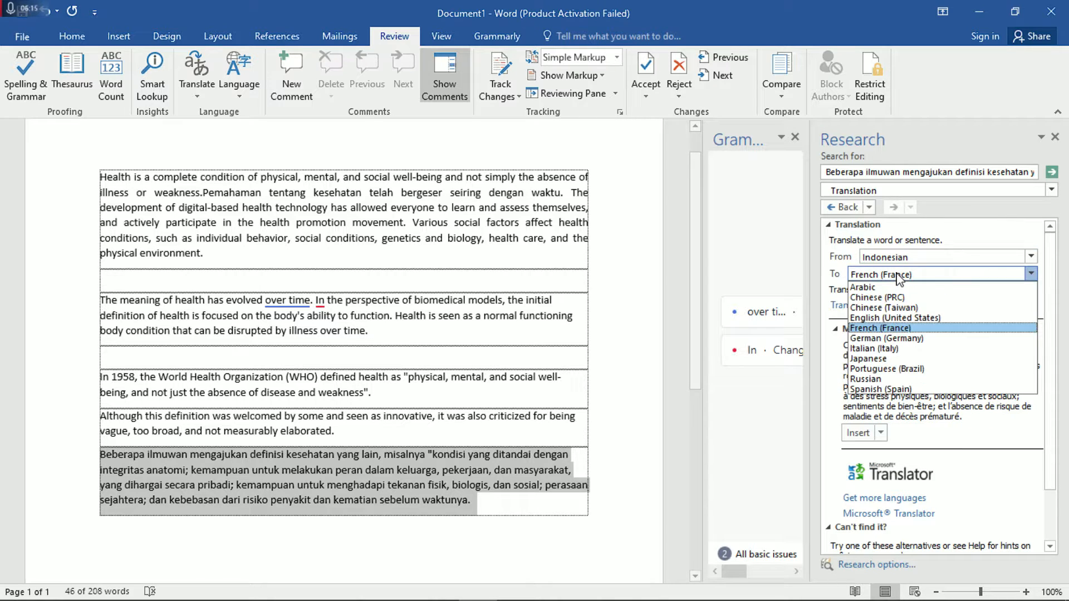
click(893, 317)
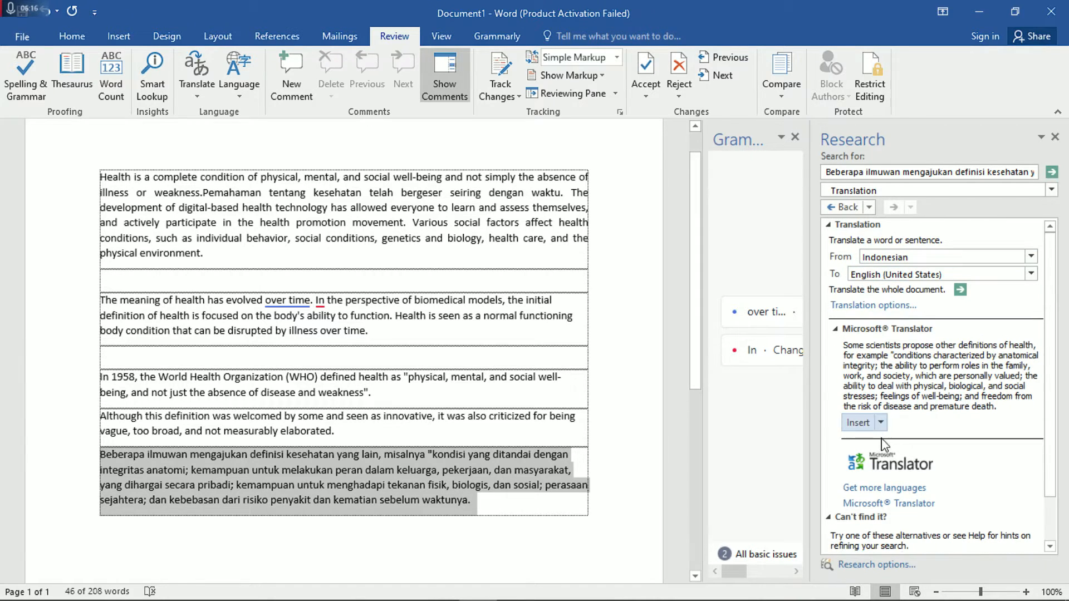
click(858, 423)
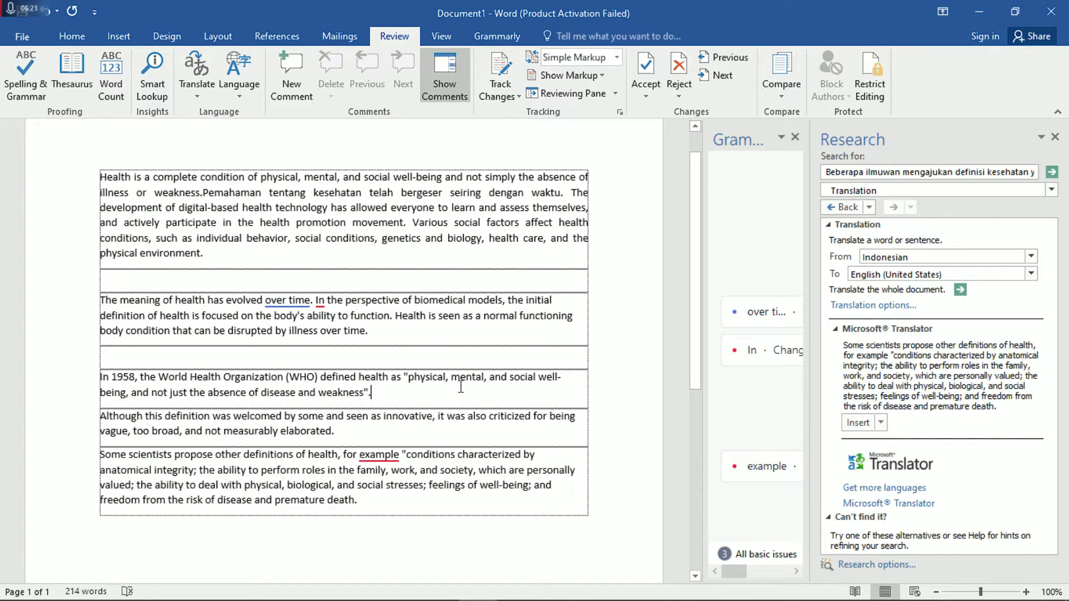
- Join the three translated paragraphs starting with "In 1958" into one paragraph and close the Research pane
key(Delete)
key(End)
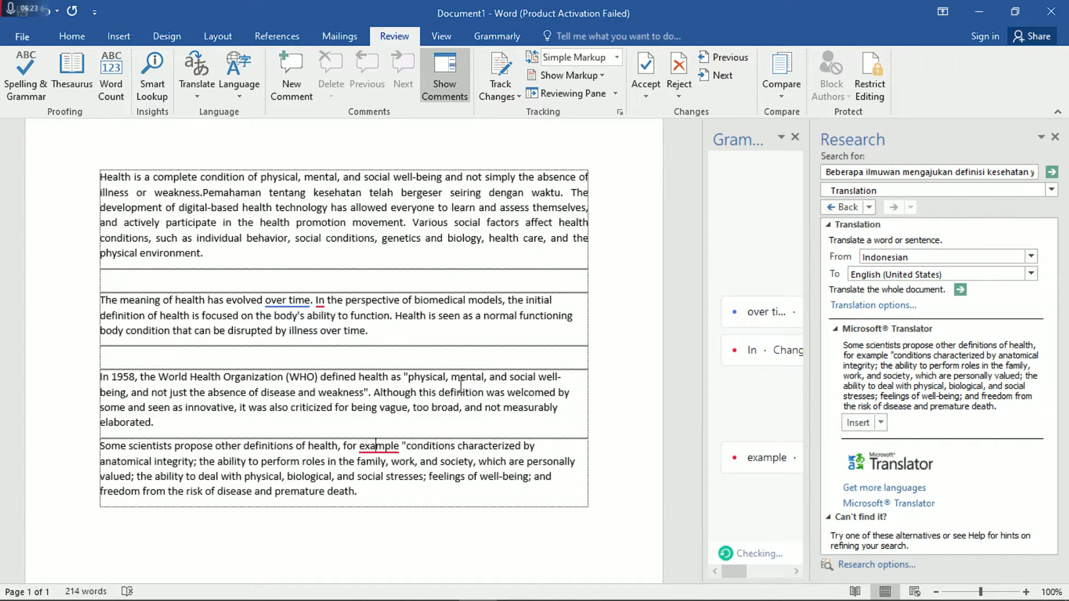
key(Delete)
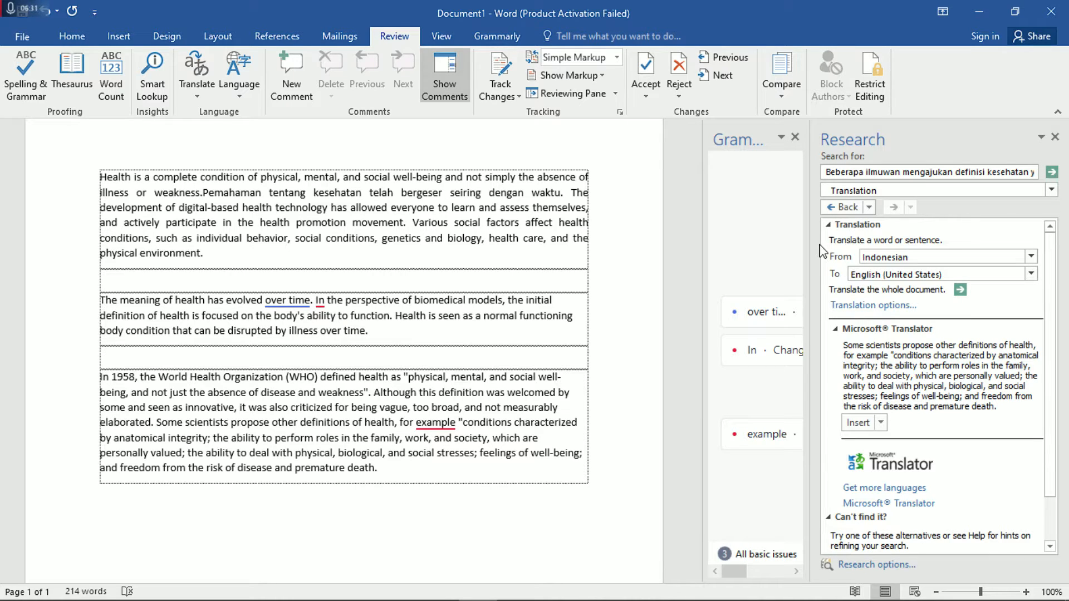
click(1055, 137)
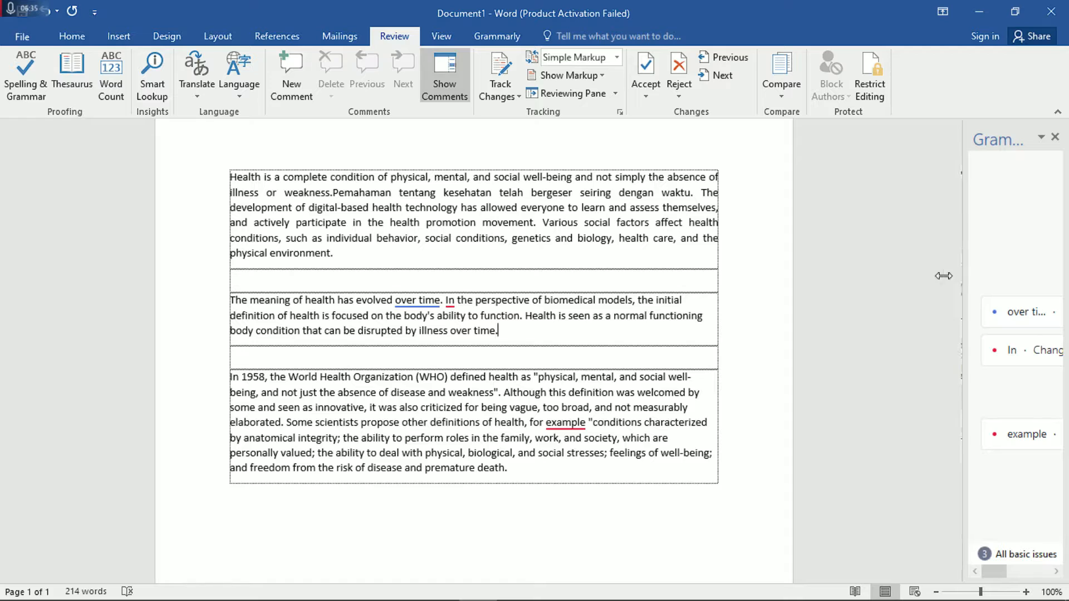
- Widen the Grammarly pane and accept its suggestion to remove the redundant "over time" after "evolved"
drag(944, 275, 747, 279)
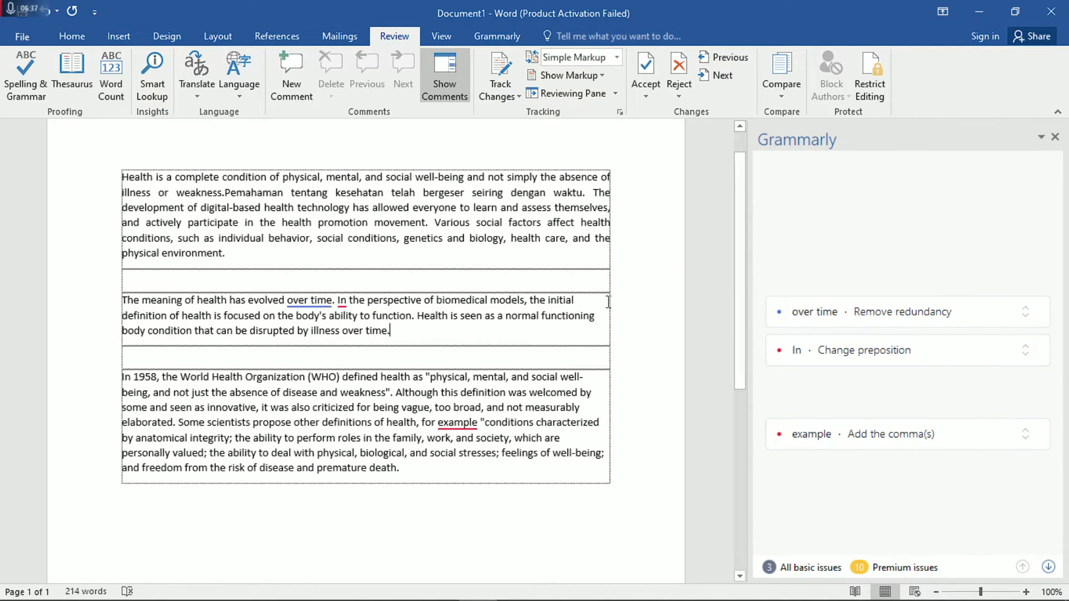
scroll(970, 448, down, 3)
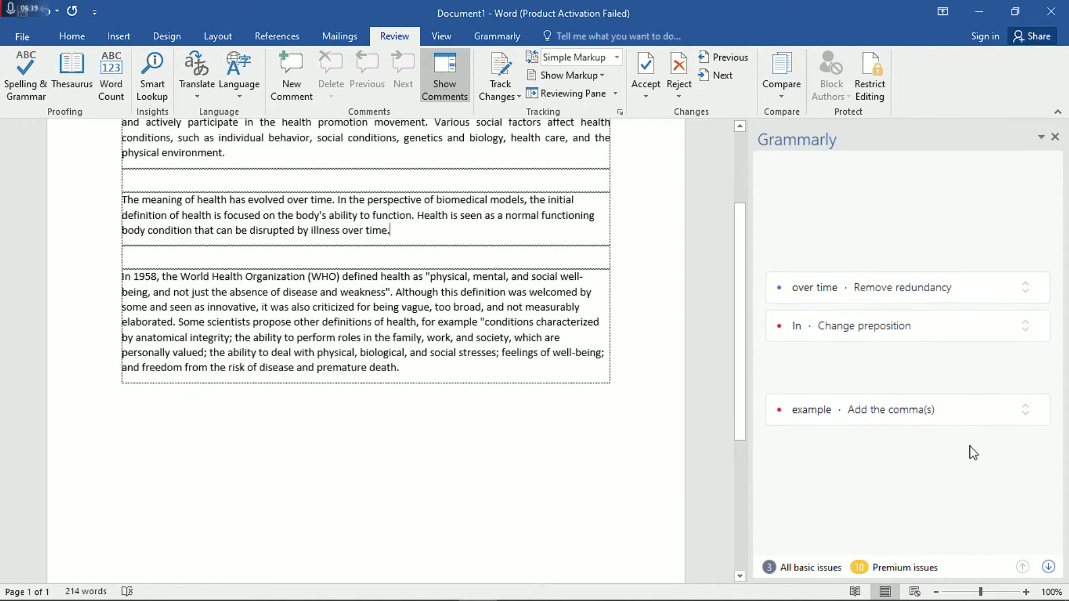
scroll(970, 447, up, 2)
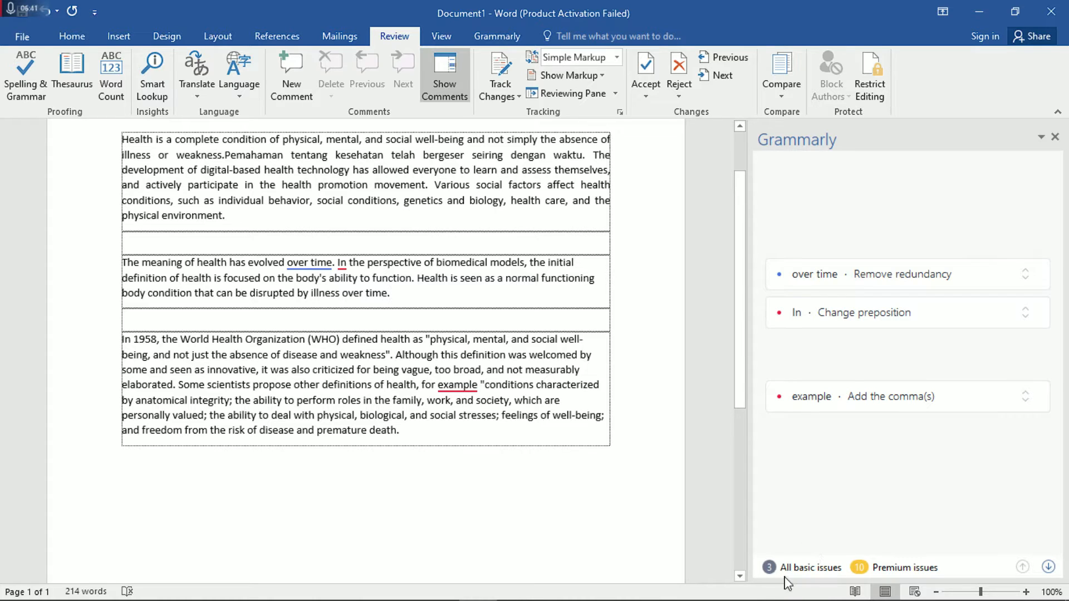
scroll(589, 425, up, 2)
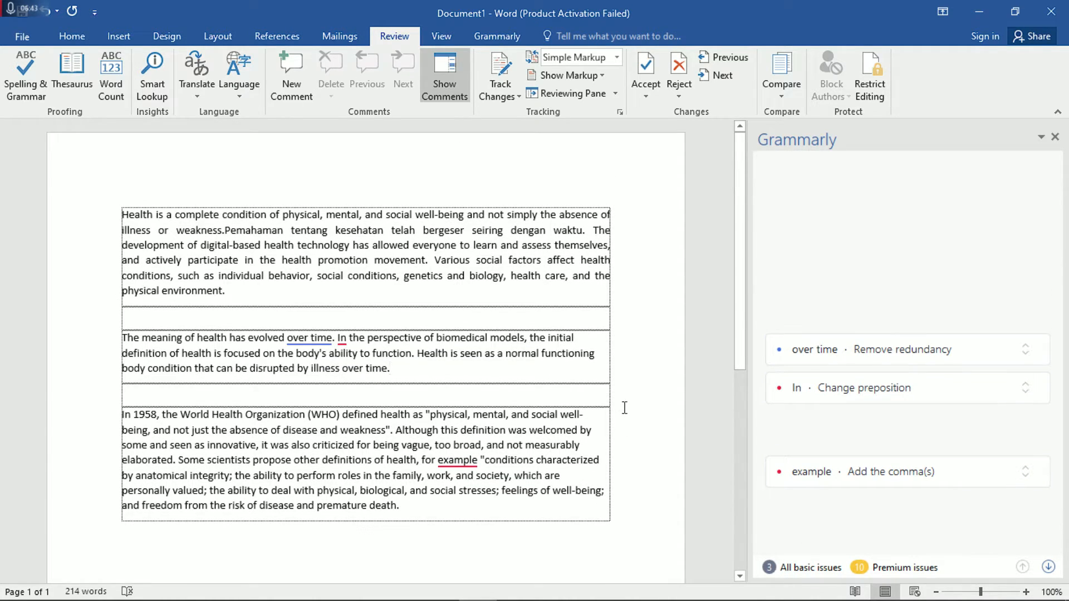
scroll(625, 408, down, 1)
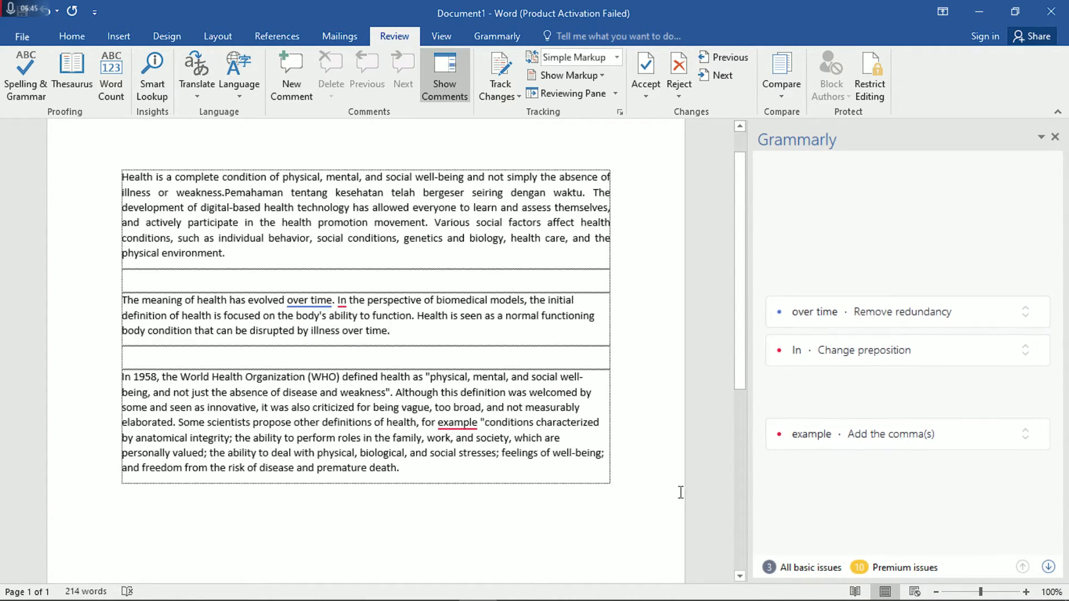
click(868, 318)
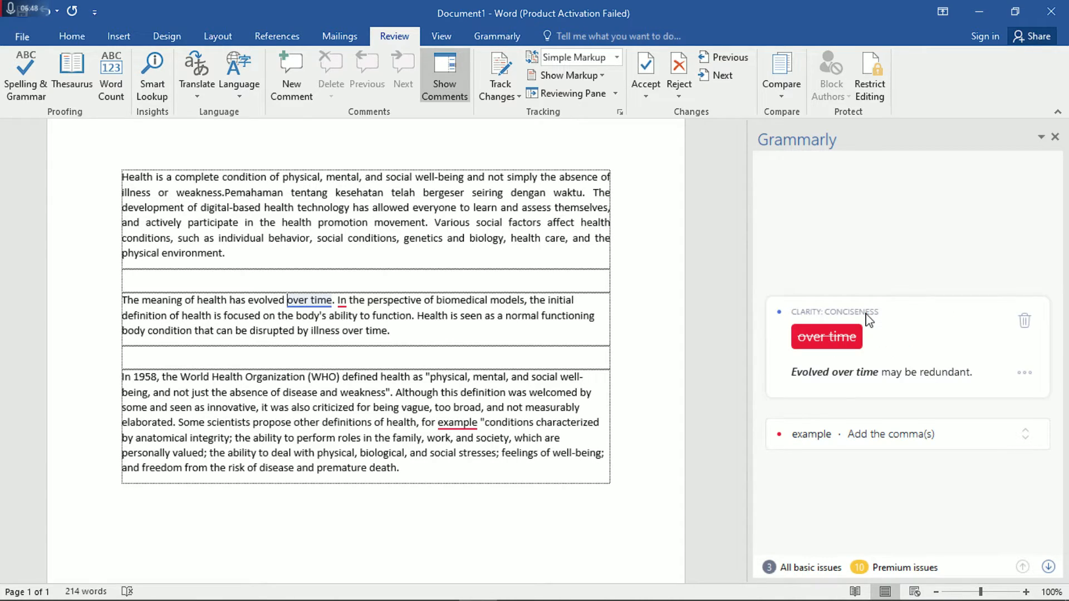
click(814, 341)
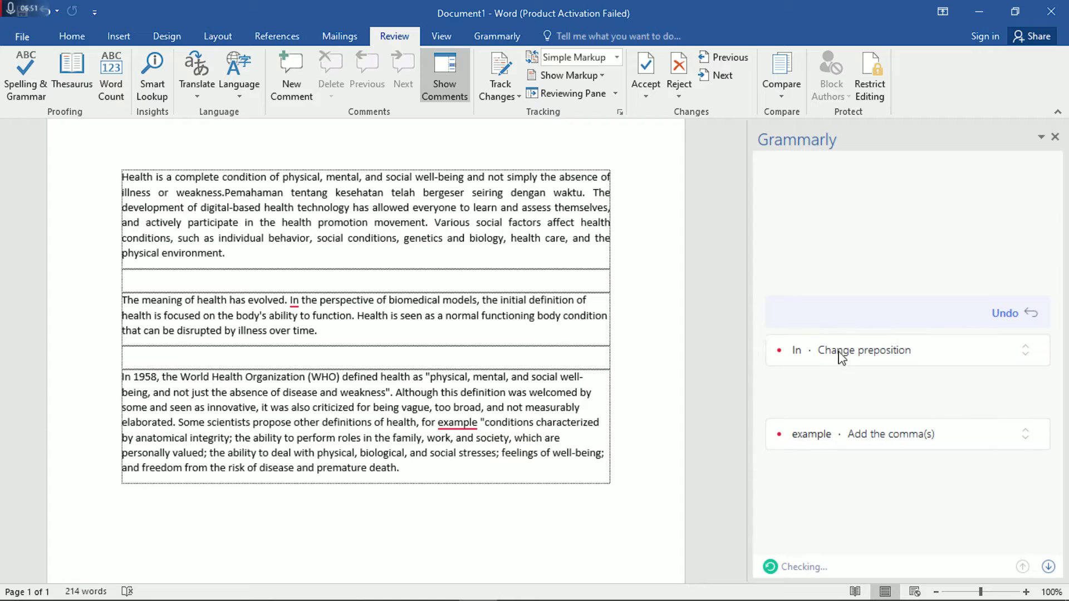
- Accept the Grammarly corrections that replace "In" with "From" before "the perspective" and add a comma after "for example"
click(808, 359)
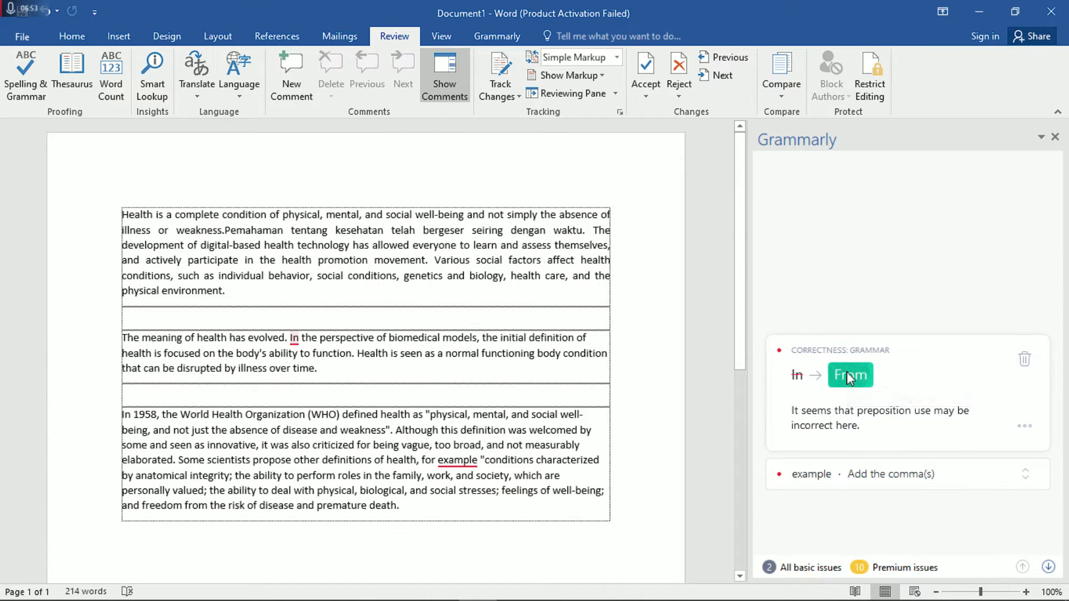
click(847, 373)
click(830, 474)
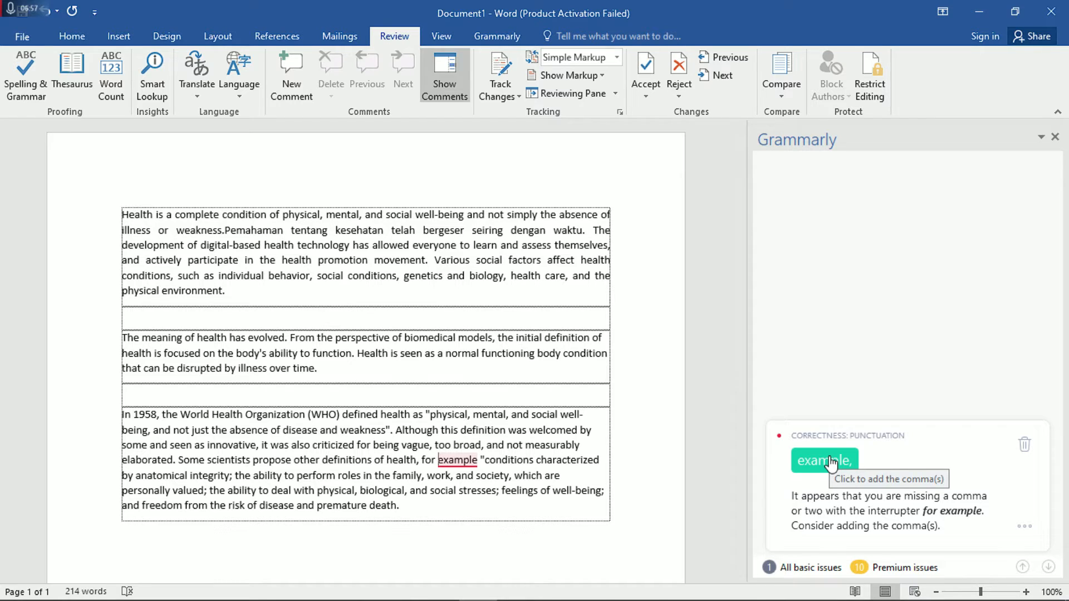
click(830, 462)
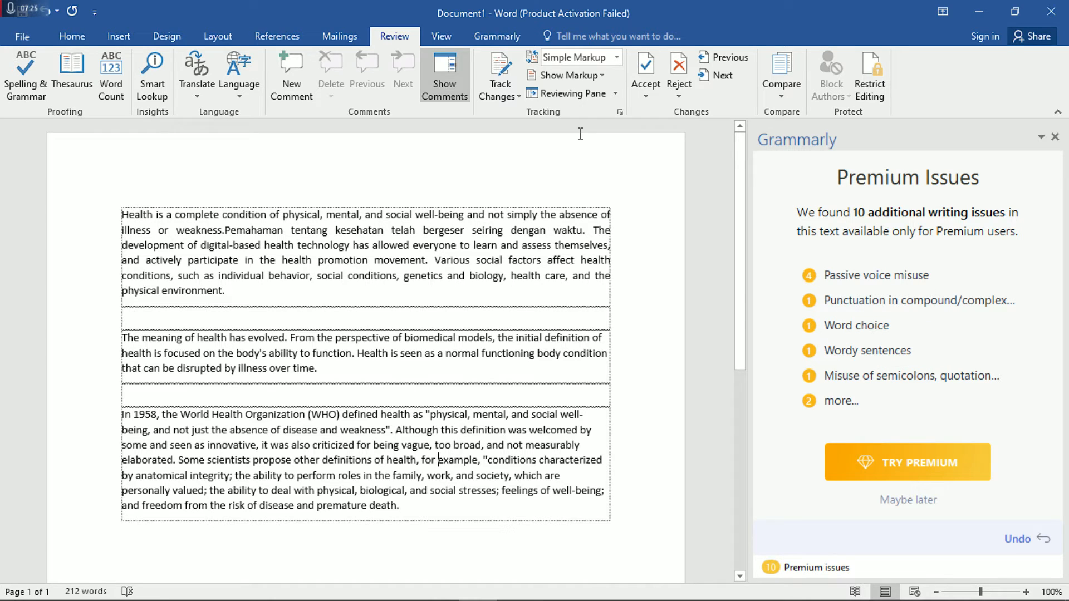
- Insert a space between "weakness." and "Pemahaman" in the first paragraph
click(582, 230)
click(230, 230)
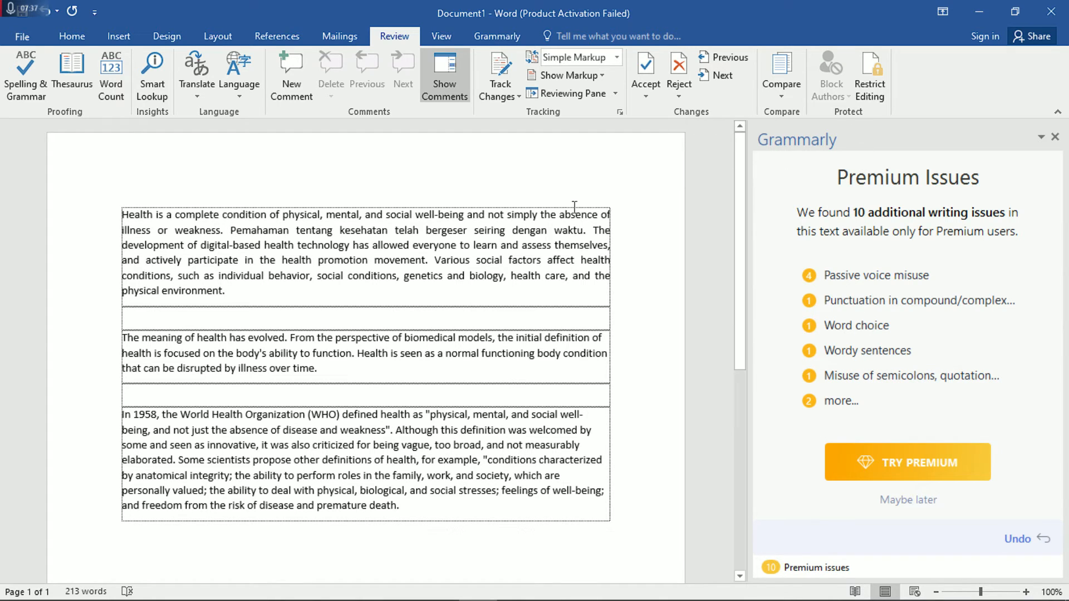
click(541, 230)
click(300, 230)
mouse_move(123, 214)
mouse_down()
mouse_move(234, 416)
mouse_move(405, 506)
mouse_up()
click(495, 327)
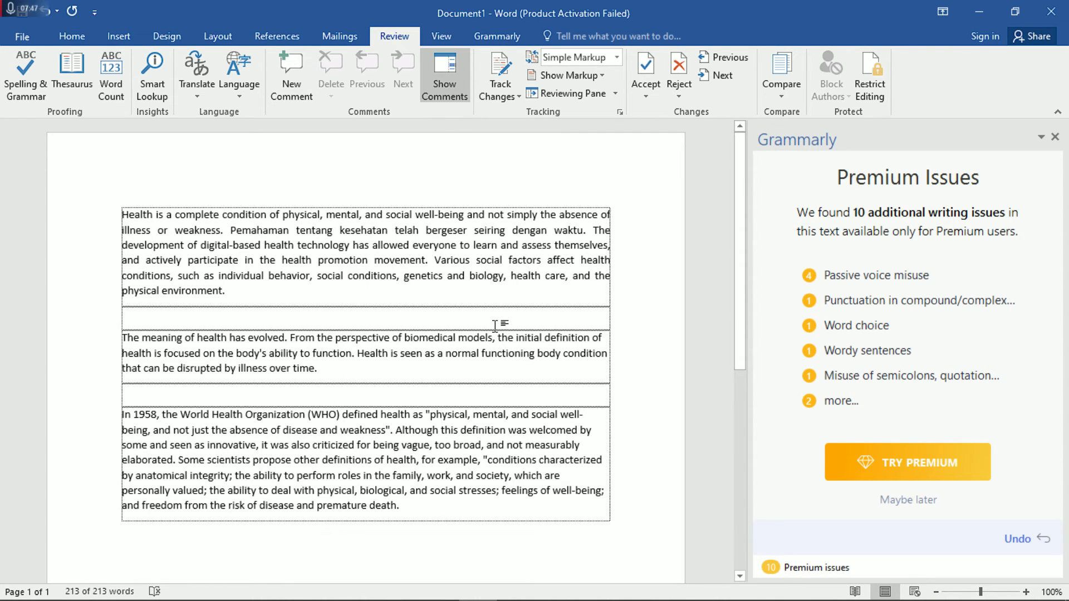